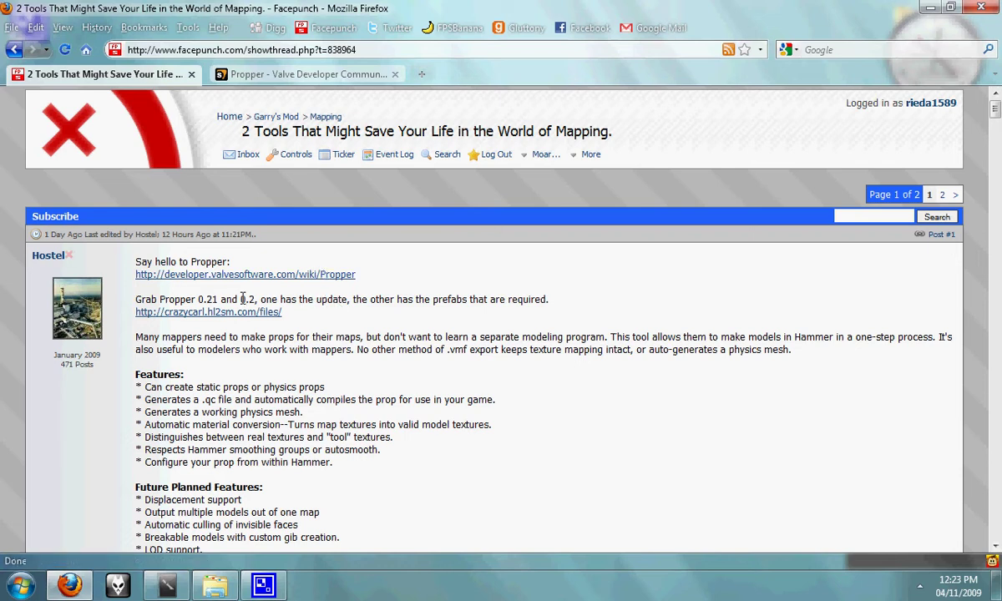
# Step: Open the crazycarl.hl2sm.com Index of /files listing in a new tab placed second
pyautogui.middleClick(211, 313)
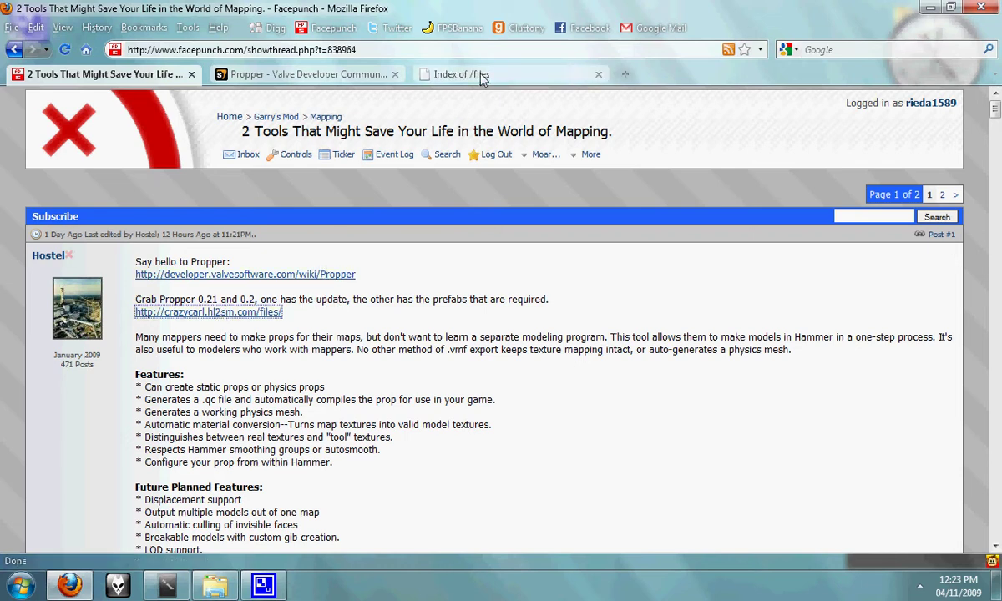
pyautogui.moveTo(482, 76); pyautogui.dragTo(221, 84)
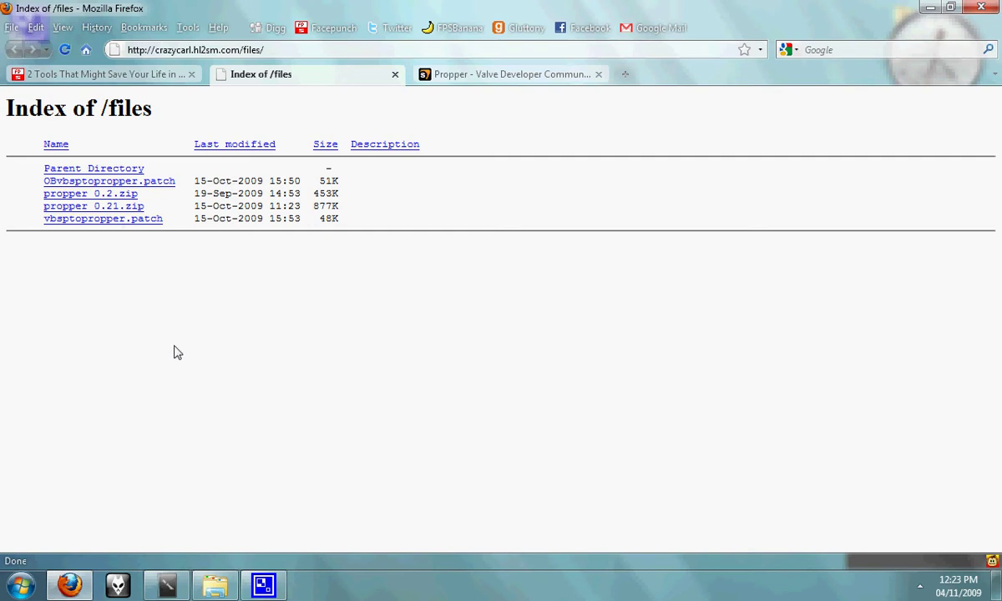
# Step: Open propper_0.21.zip in WinRAR from the Firefox downloads list
pyautogui.hotkey('ctrl', 'j')
pyautogui.moveTo(416, 166); pyautogui.dragTo(167, 262)
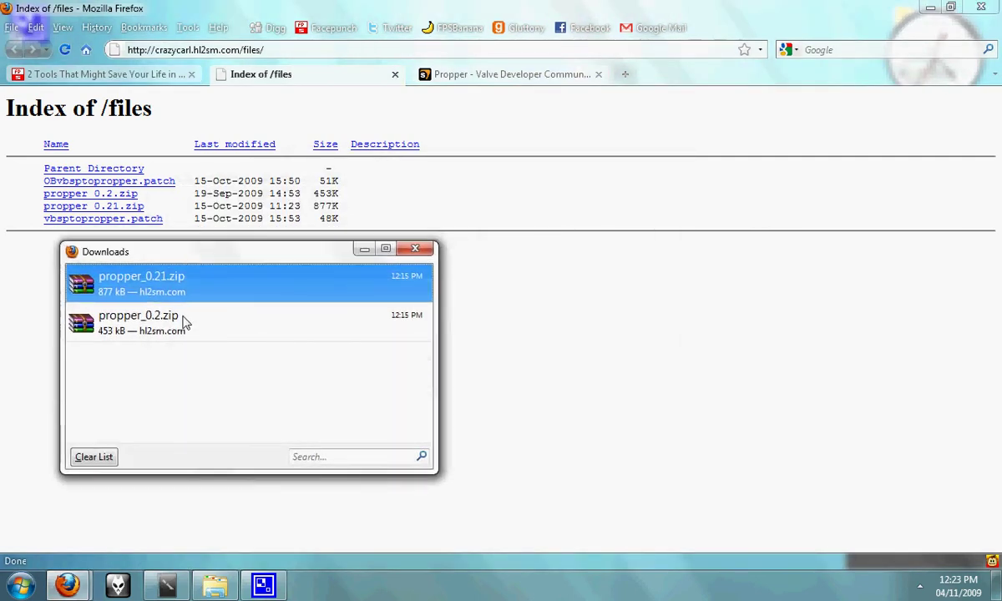
pyautogui.doubleClick(151, 290)
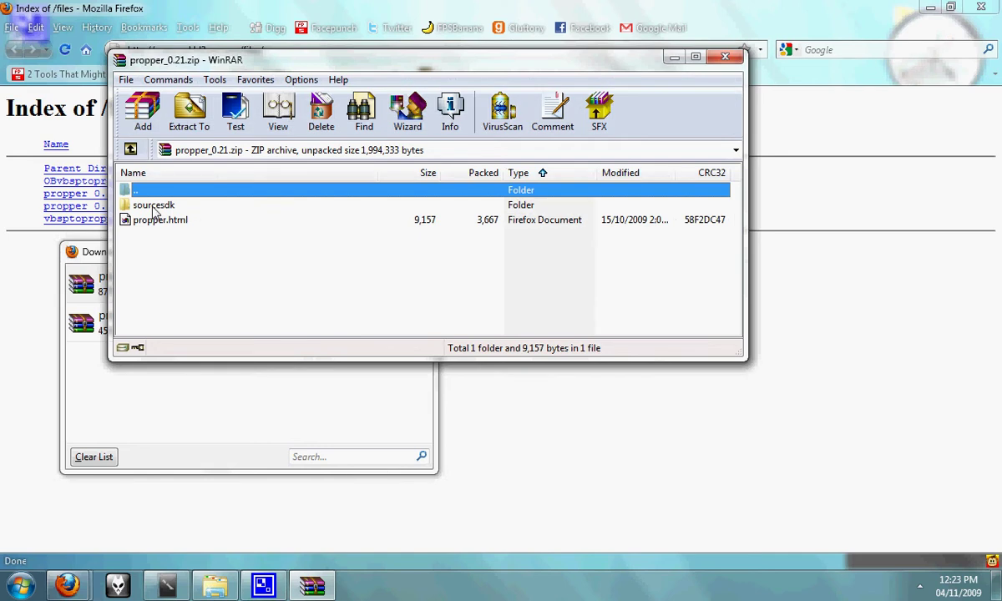
# Step: Browse the archive to sourcesdk\bin\orangebox\bin, select propper.exe and propper.fgd, and bring up steamapps
pyautogui.doubleClick(154, 206)
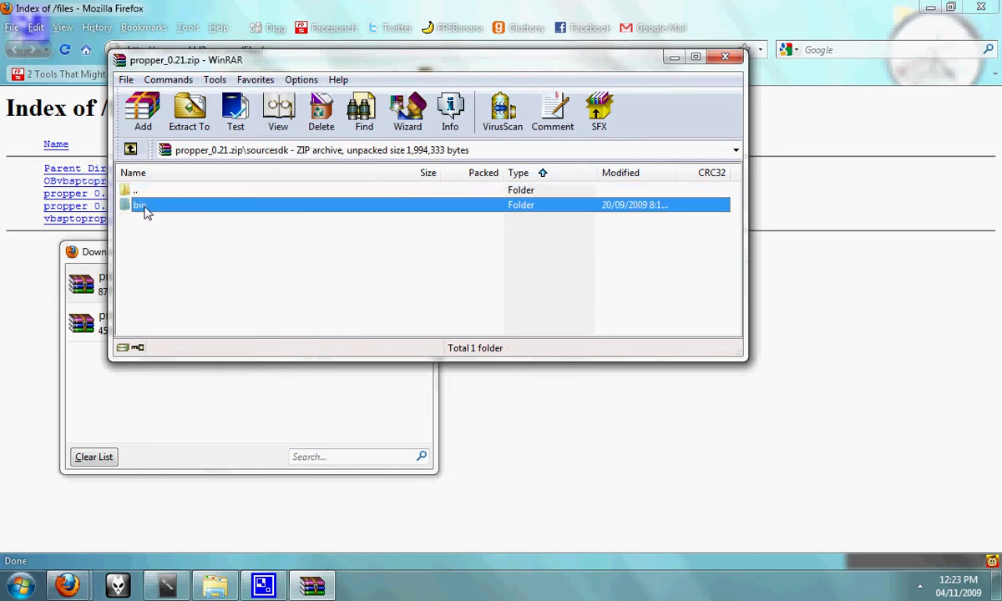
pyautogui.doubleClick(152, 208)
pyautogui.doubleClick(145, 220)
pyautogui.doubleClick(142, 206)
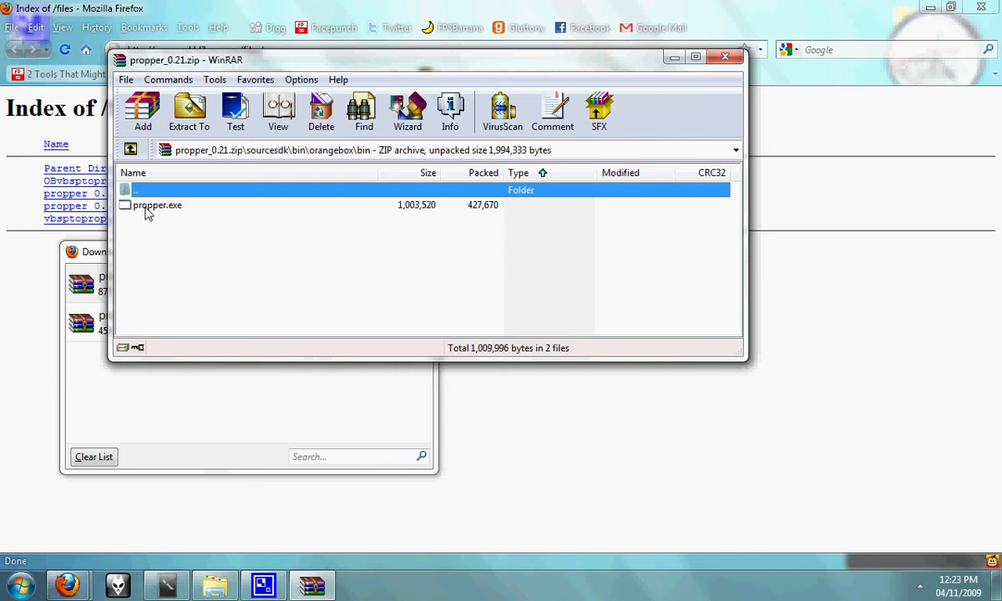
pyautogui.click(159, 220)
pyautogui.keyDown('shift'); pyautogui.click(143, 209); pyautogui.keyUp('shift')
pyautogui.moveTo(265, 585)
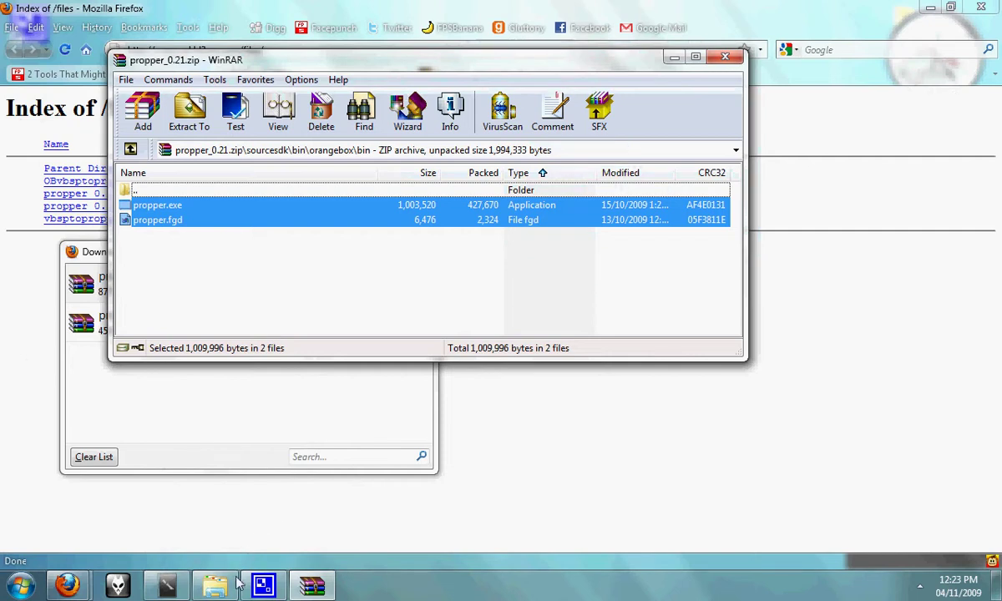
pyautogui.click(215, 584)
# Step: In Explorer, navigate from steamapps to the sourcesdk\bin\orangebox\bin folder
pyautogui.moveTo(338, 111); pyautogui.dragTo(496, 117)
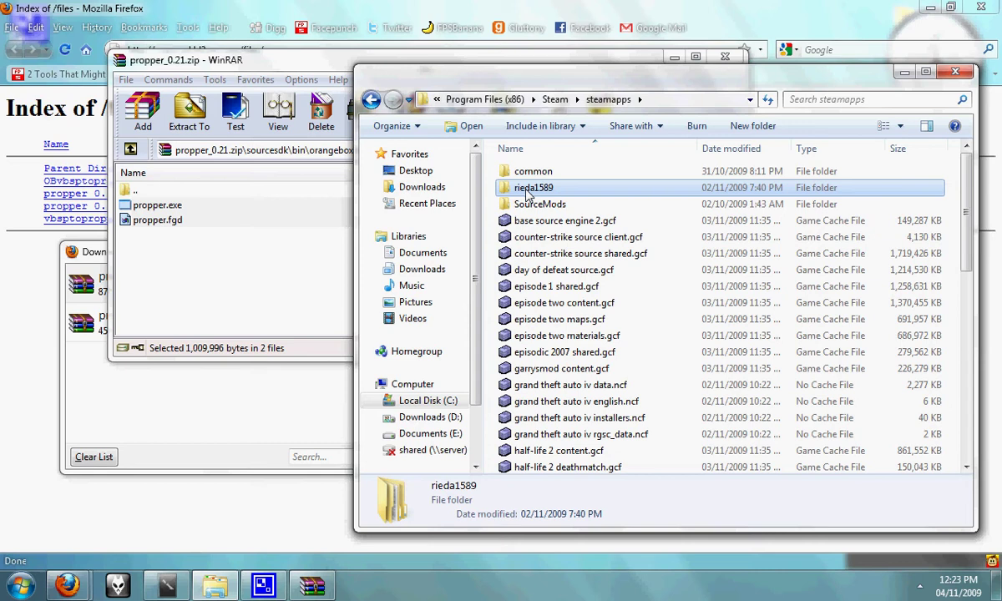
pyautogui.moveTo(523, 193)
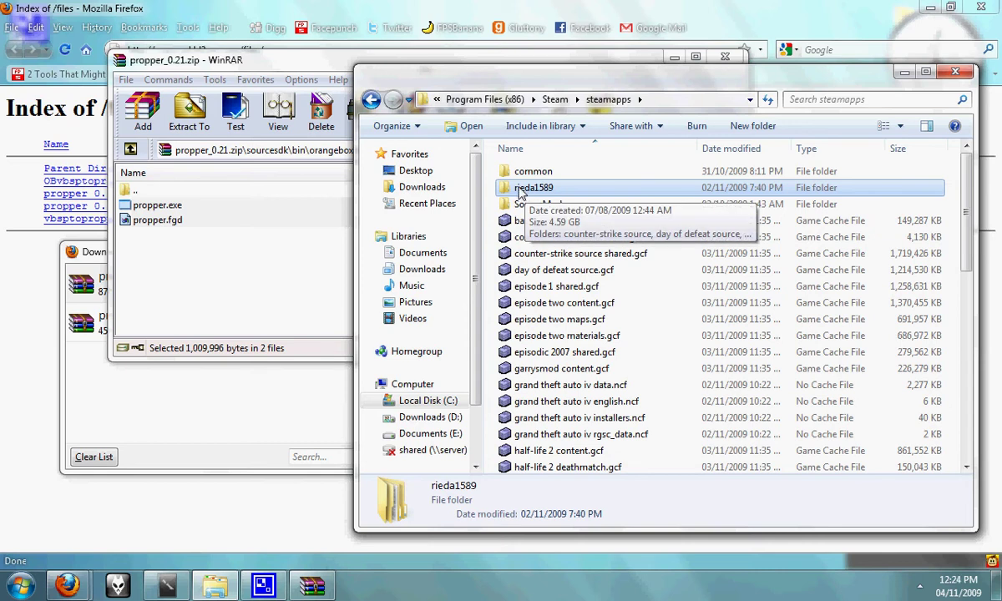
pyautogui.doubleClick(521, 188)
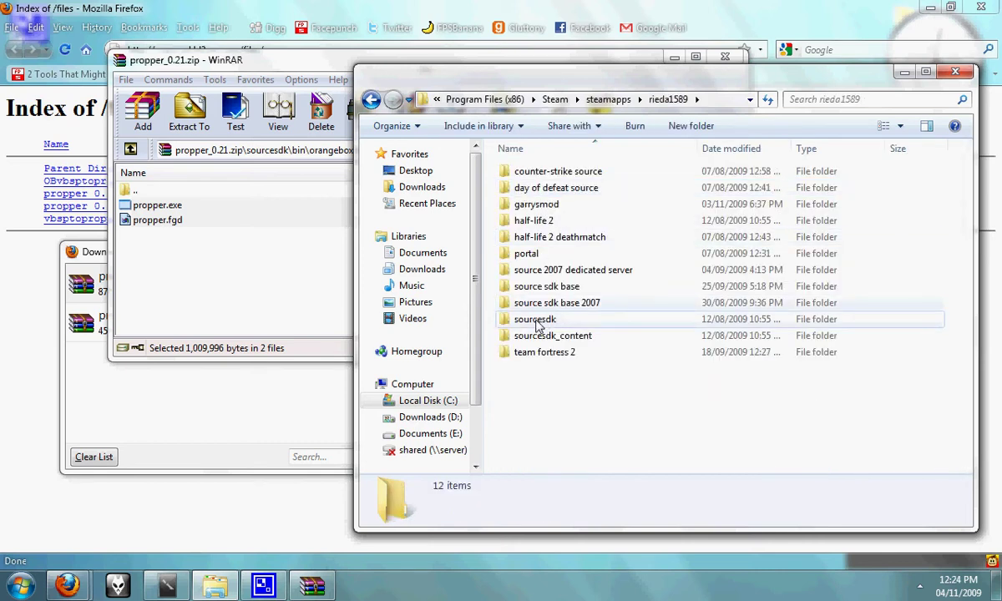
pyautogui.doubleClick(536, 321)
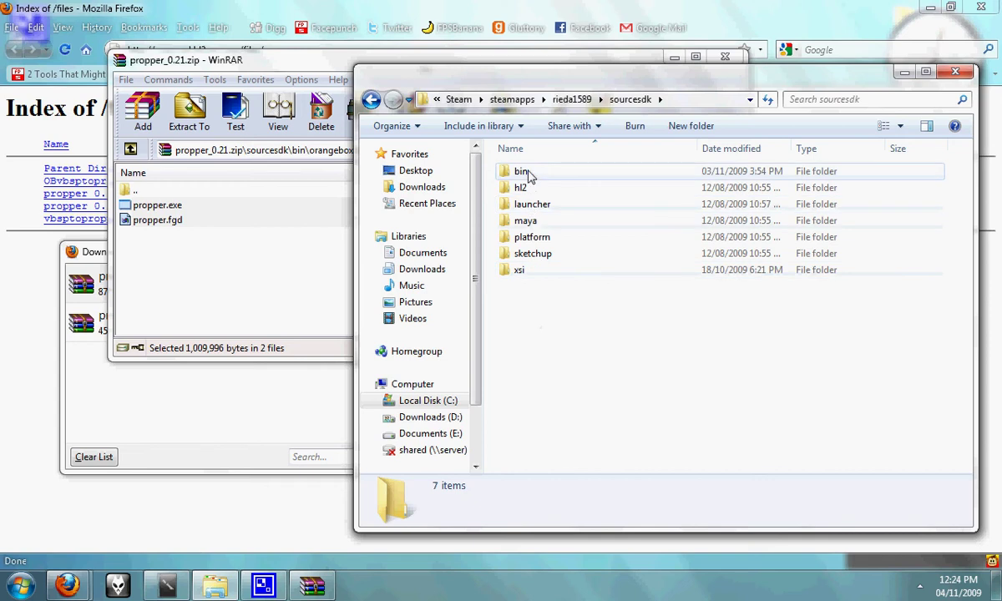
pyautogui.doubleClick(527, 175)
pyautogui.doubleClick(528, 222)
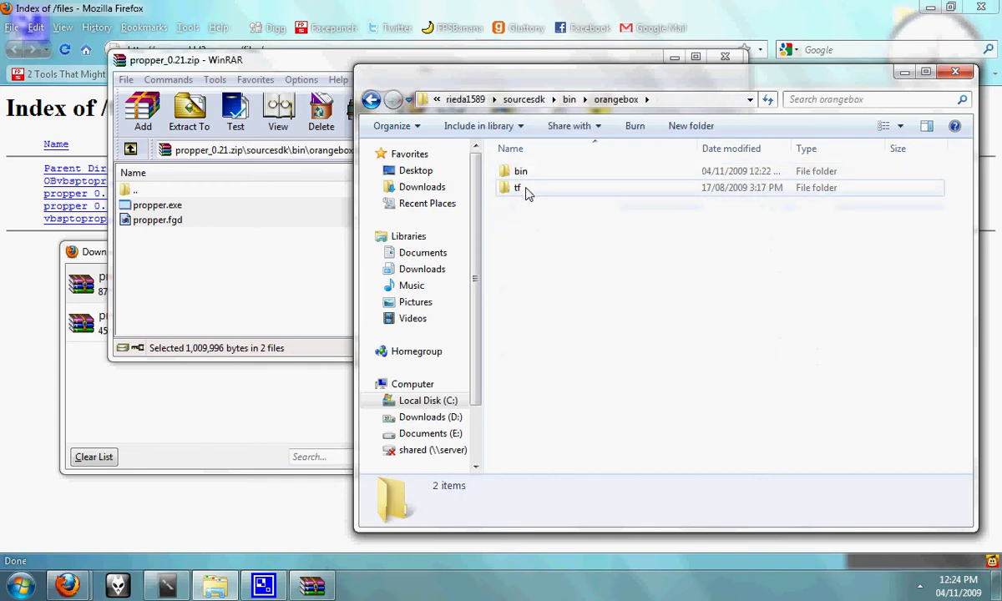
pyautogui.doubleClick(521, 172)
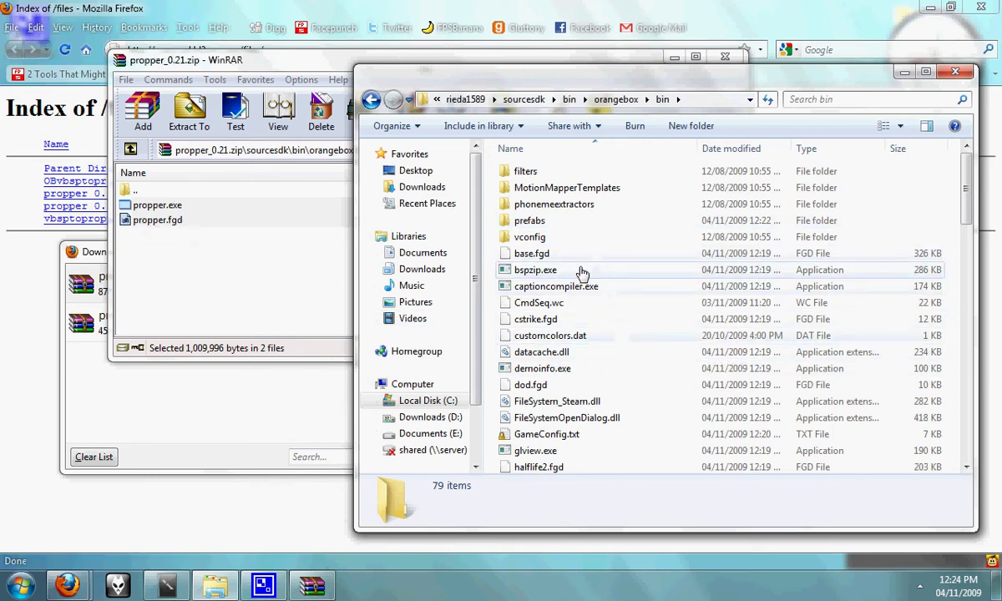
# Step: Extract propper.exe and propper.fgd from WinRAR into orangebox\bin, then close the archive
pyautogui.hotkey('alt', 'Tab')
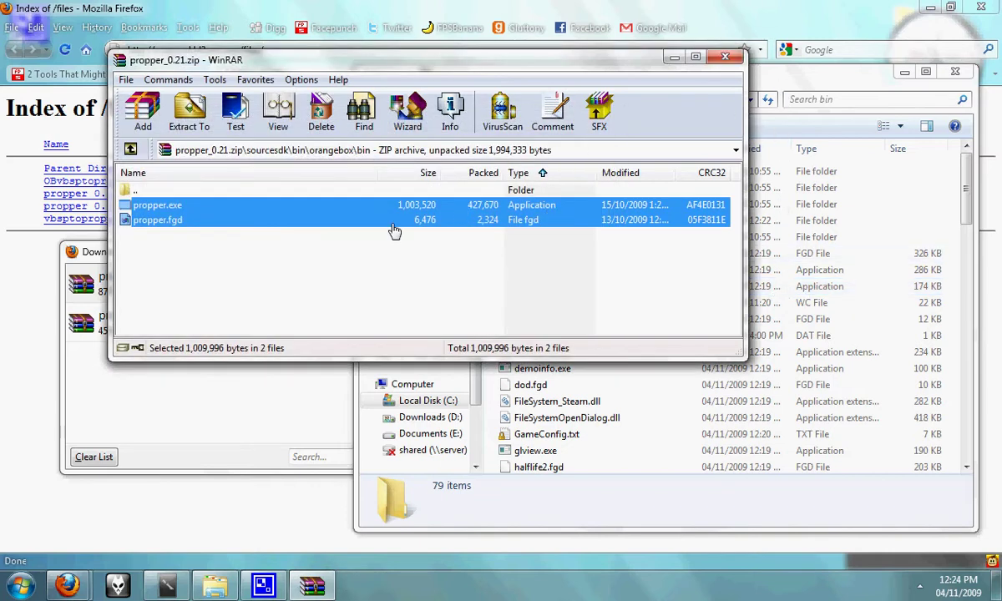
pyautogui.moveTo(967, 286); pyautogui.dragTo(966, 287)
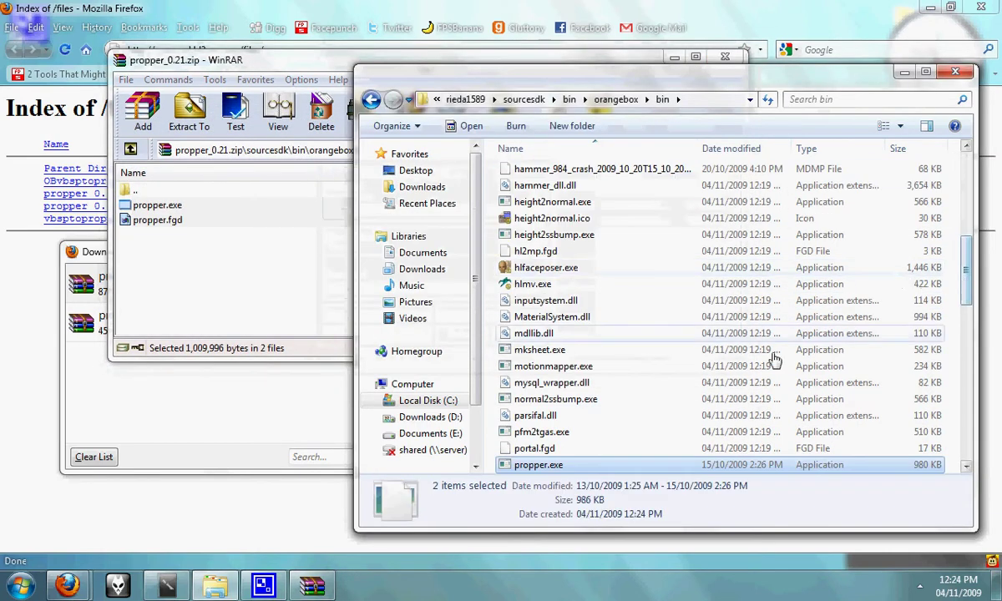
pyautogui.scroll(-2, 693, 384)
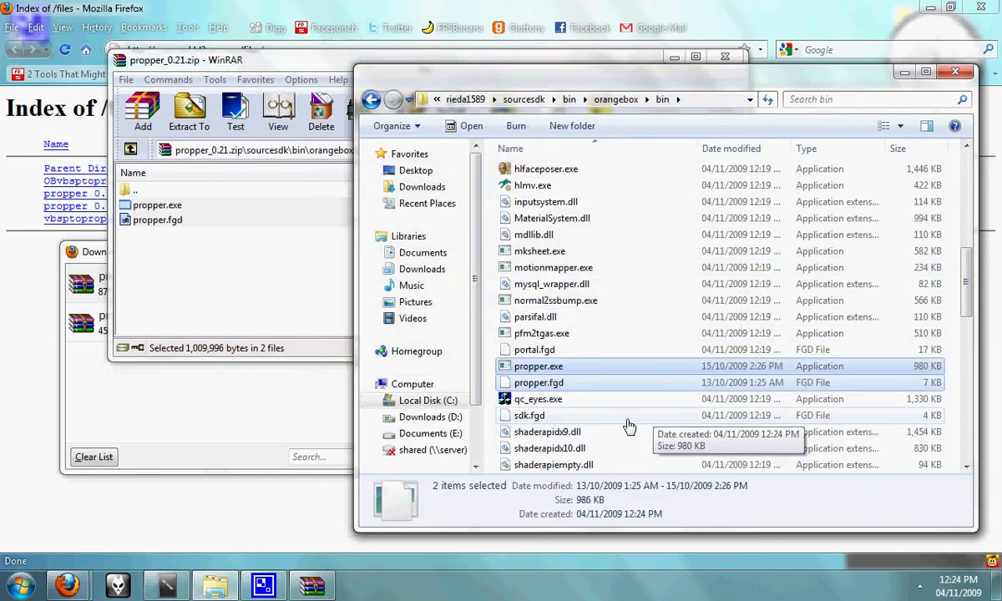
pyautogui.click(271, 267)
pyautogui.click(724, 56)
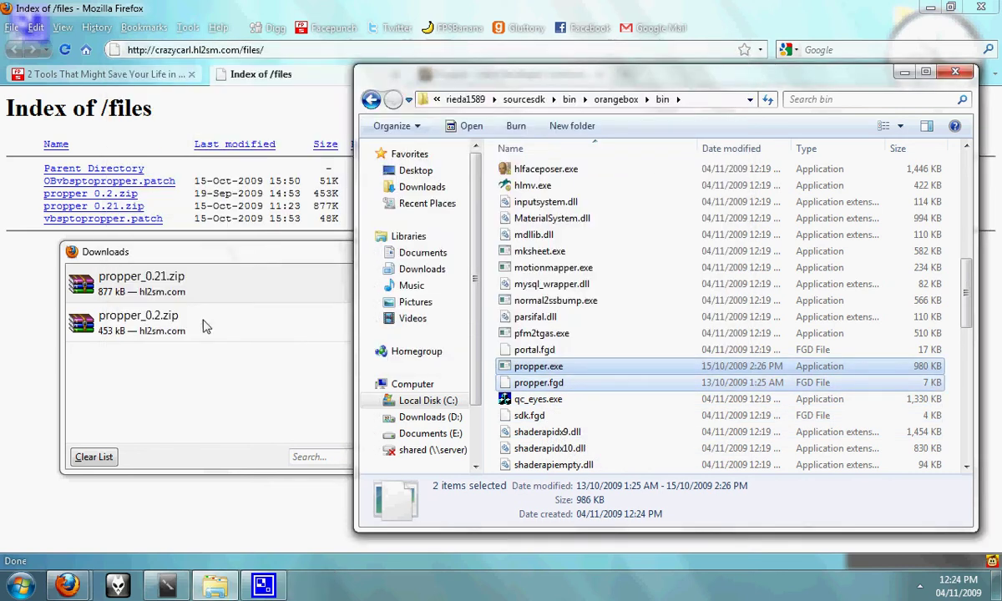
# Step: Open propper_0.2.zip in WinRAR and browse to its propper_0.2\prefabs folder
pyautogui.click(140, 360)
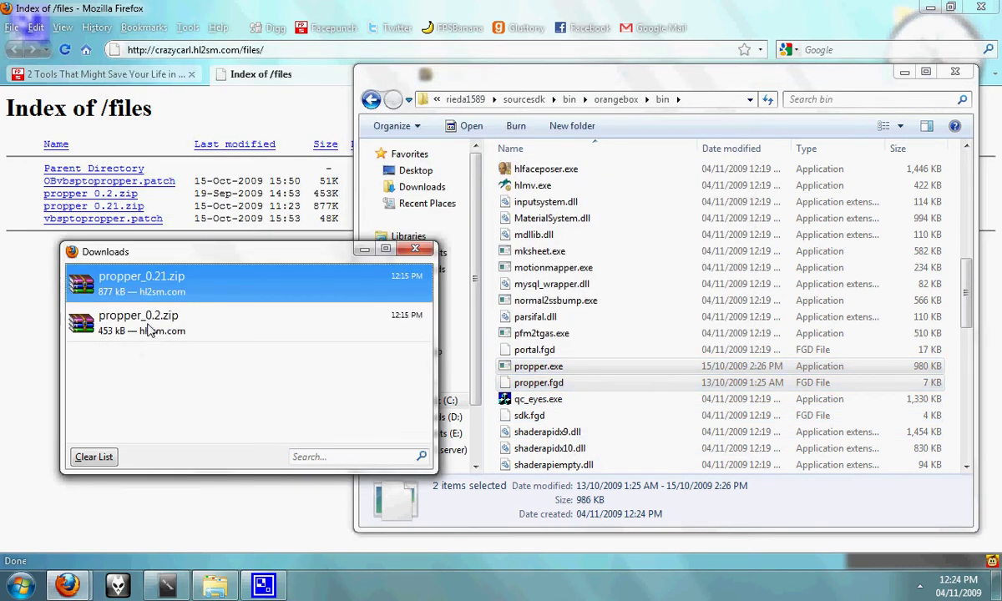
pyautogui.doubleClick(143, 324)
pyautogui.doubleClick(152, 204)
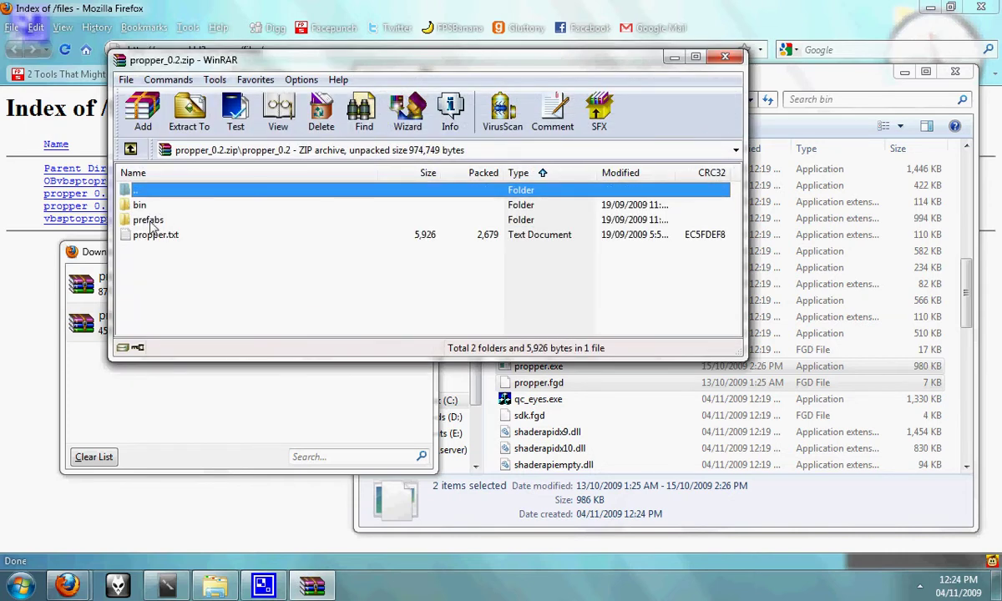
pyautogui.doubleClick(149, 220)
# Step: Extract propper_physics_data.vmf and propper_prop_options.vmf into orangebox\bin\prefabs
pyautogui.moveTo(622, 63); pyautogui.dragTo(534, 32)
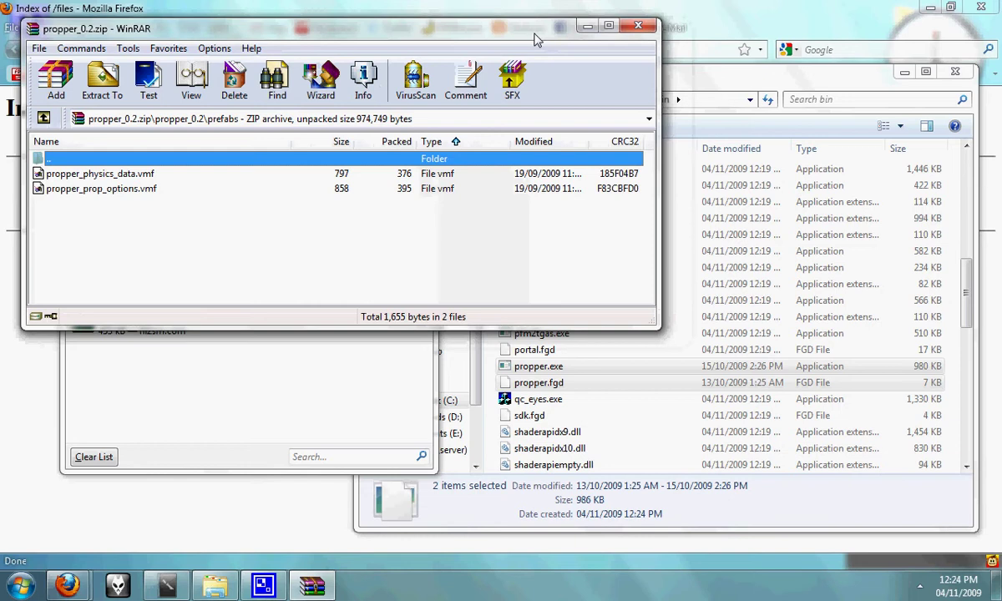
pyautogui.click(720, 84)
pyautogui.scroll(15, 954, 236)
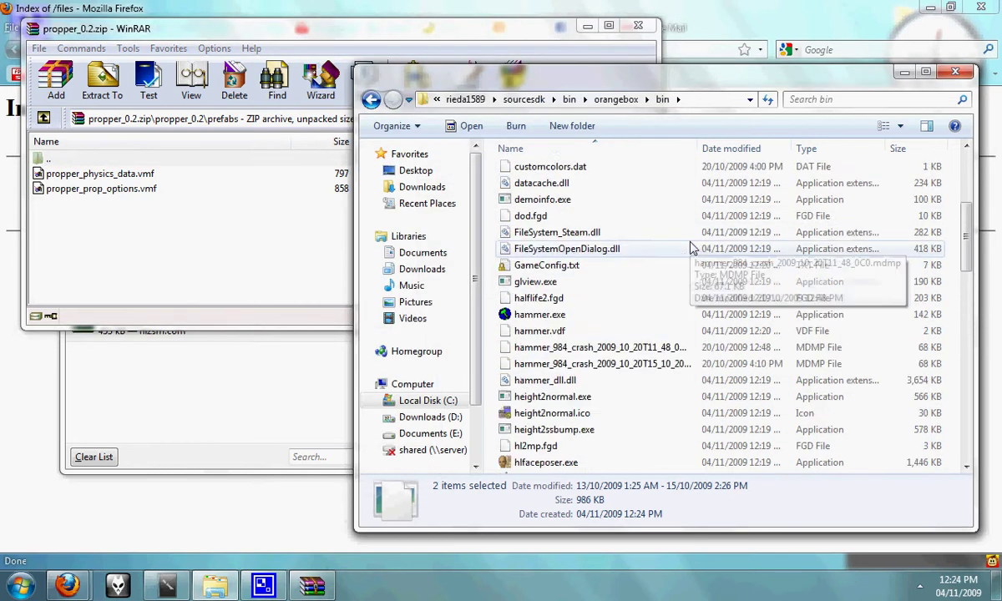
pyautogui.click(956, 227)
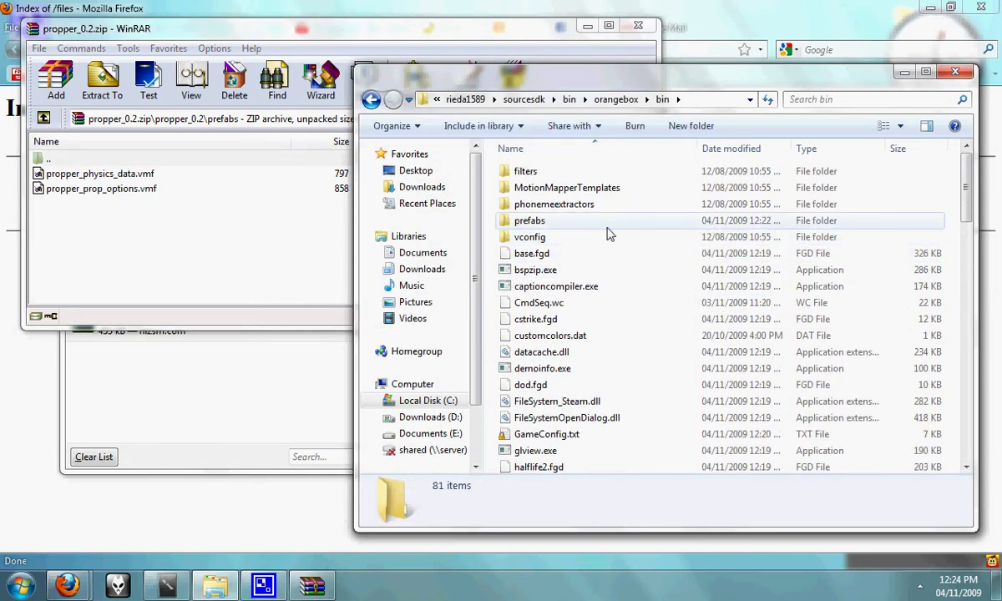
pyautogui.doubleClick(511, 227)
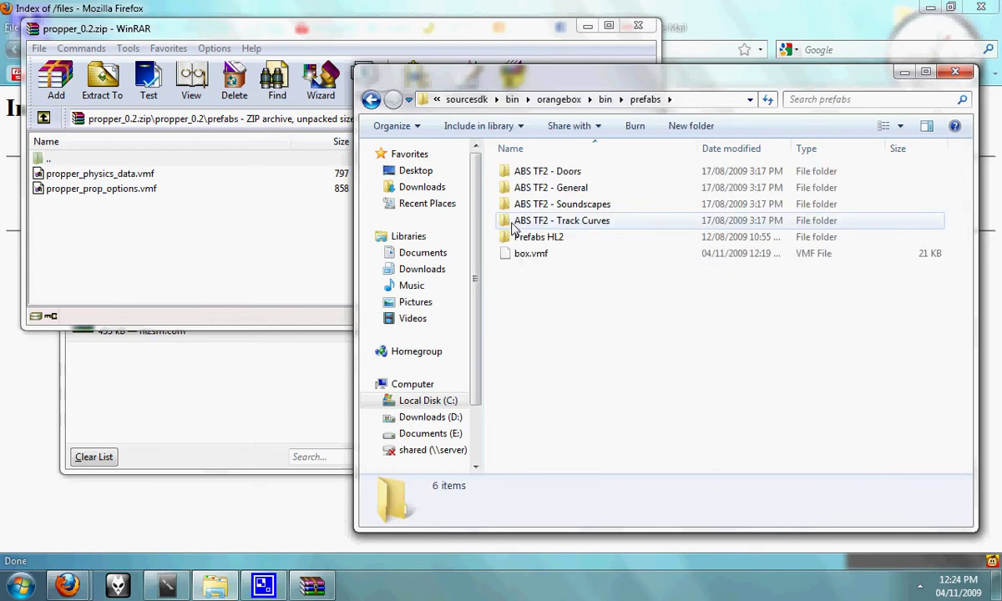
pyautogui.moveTo(185, 230); pyautogui.dragTo(120, 171)
pyautogui.moveTo(640, 385); pyautogui.dragTo(686, 286)
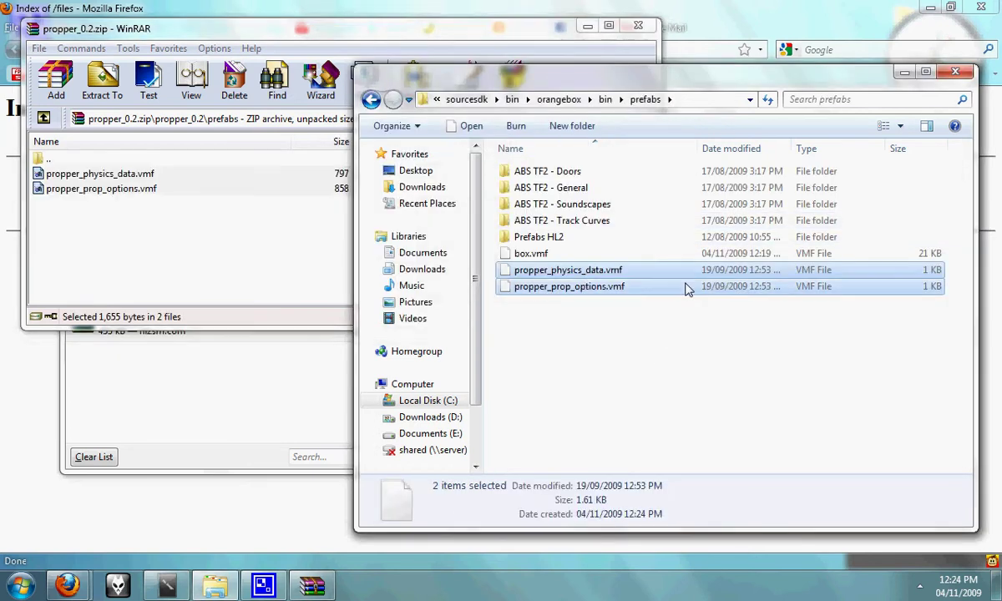
# Step: Close the propper_0.2 archive, the downloads list and the files tab; scroll the wiki to setup
pyautogui.click(635, 27)
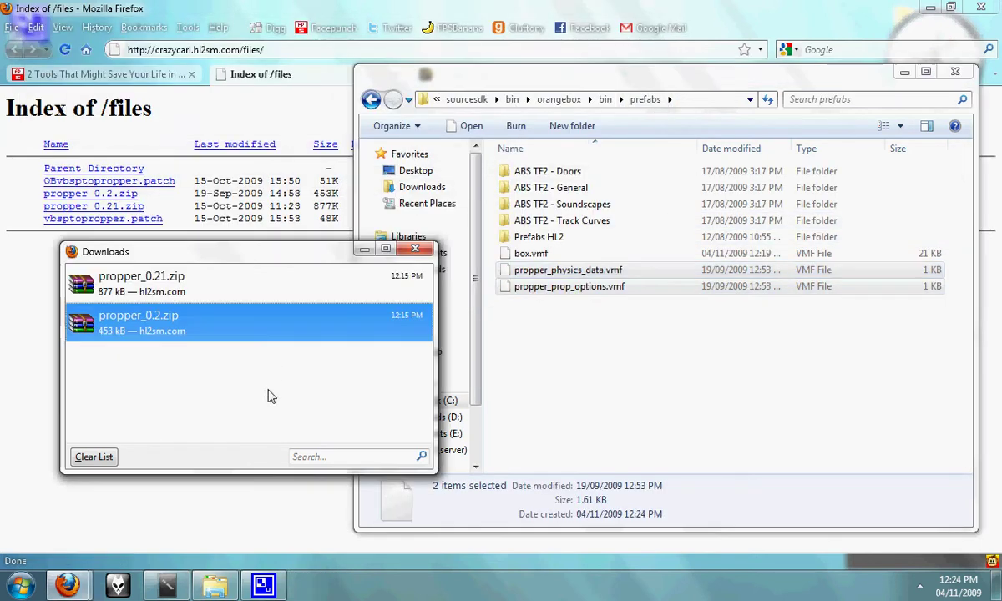
pyautogui.click(458, 248)
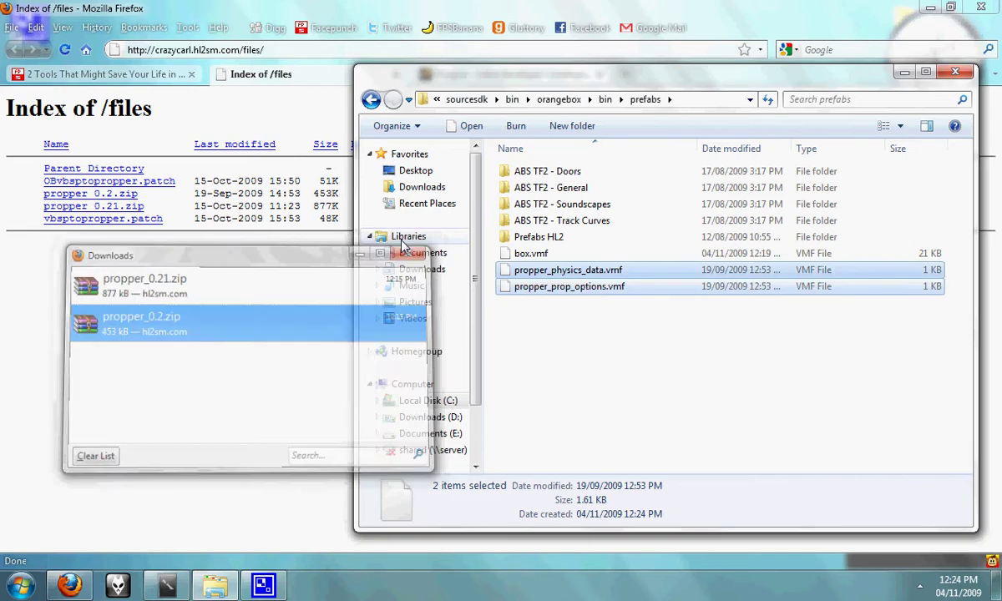
pyautogui.click(305, 83)
pyautogui.click(394, 74)
pyautogui.scroll(-3, 458, 282)
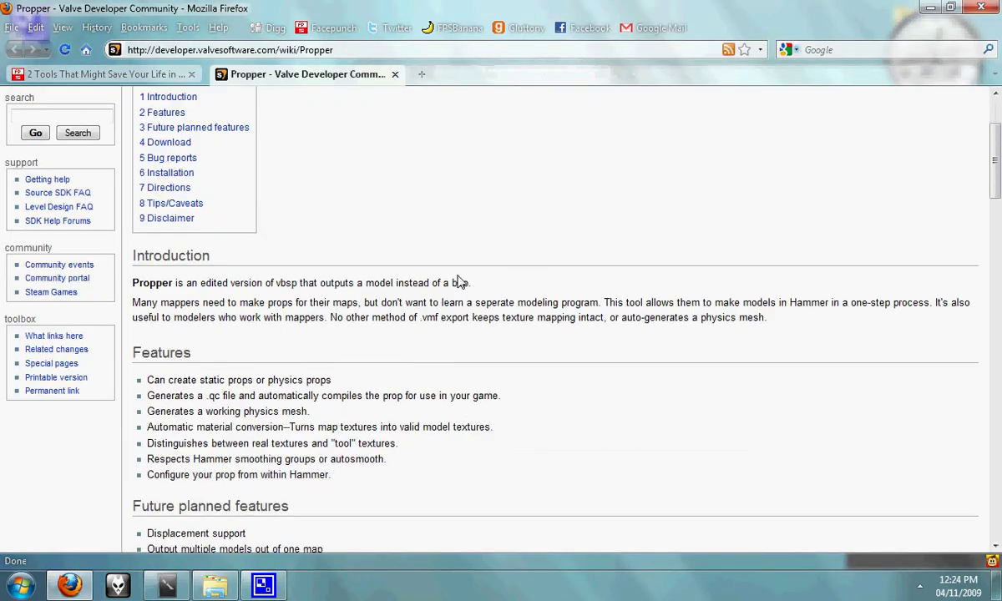
pyautogui.scroll(-20, 458, 282)
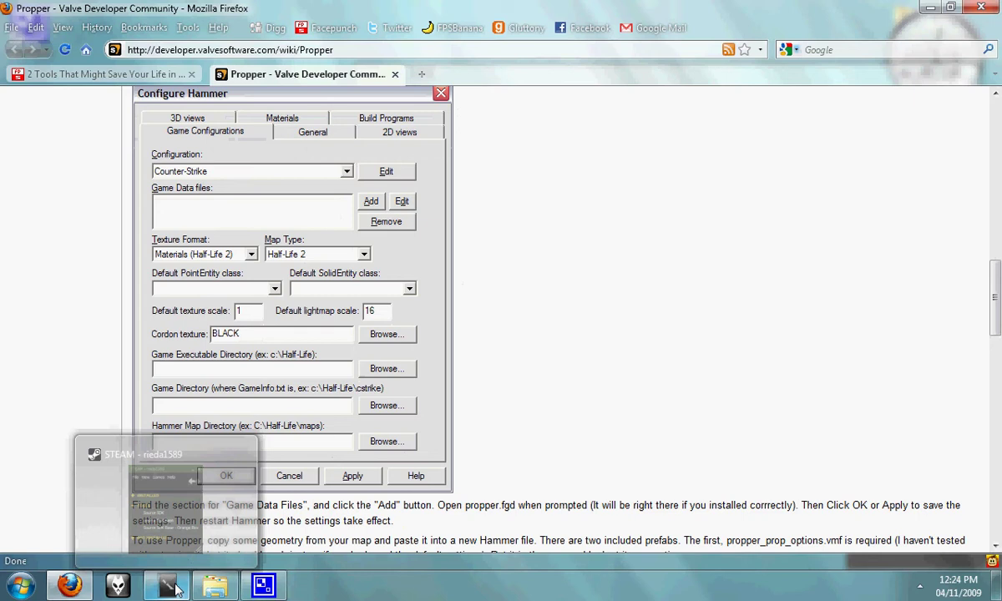
# Step: Launch Source SDK from the Steam library and bring its launcher forward
pyautogui.click(173, 589)
pyautogui.doubleClick(898, 482)
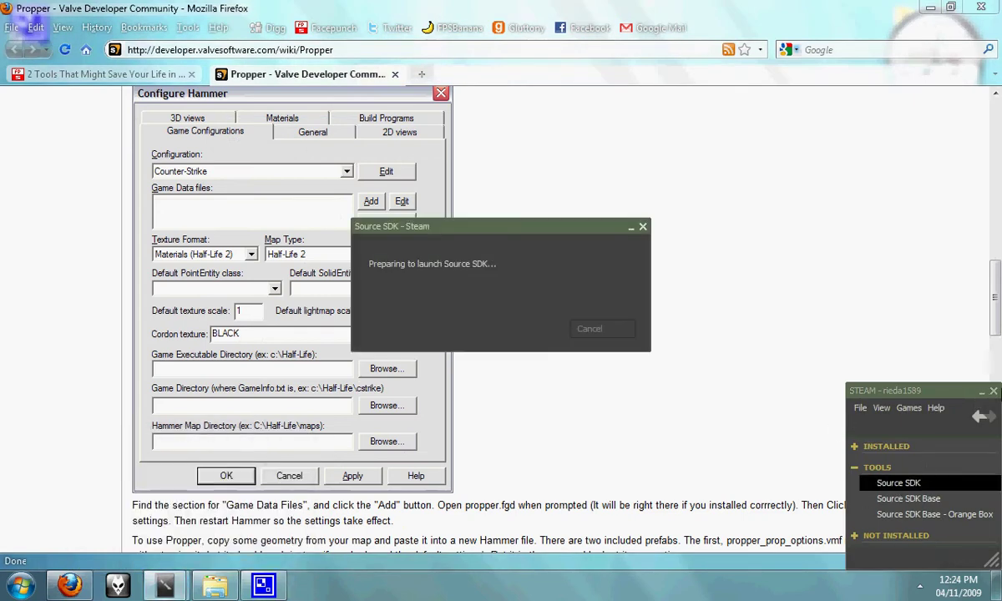
pyautogui.click(994, 390)
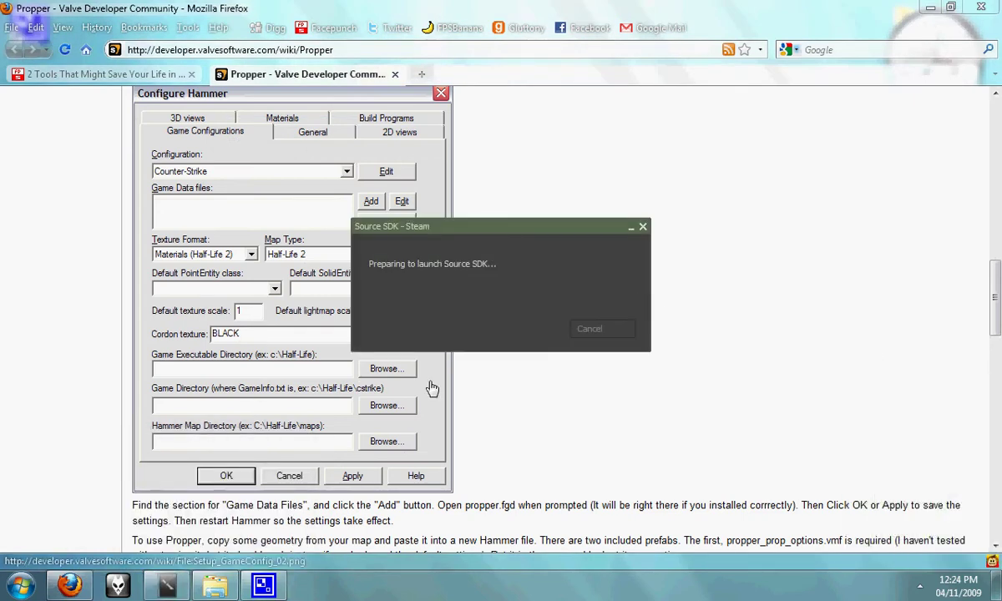
pyautogui.moveTo(265, 588)
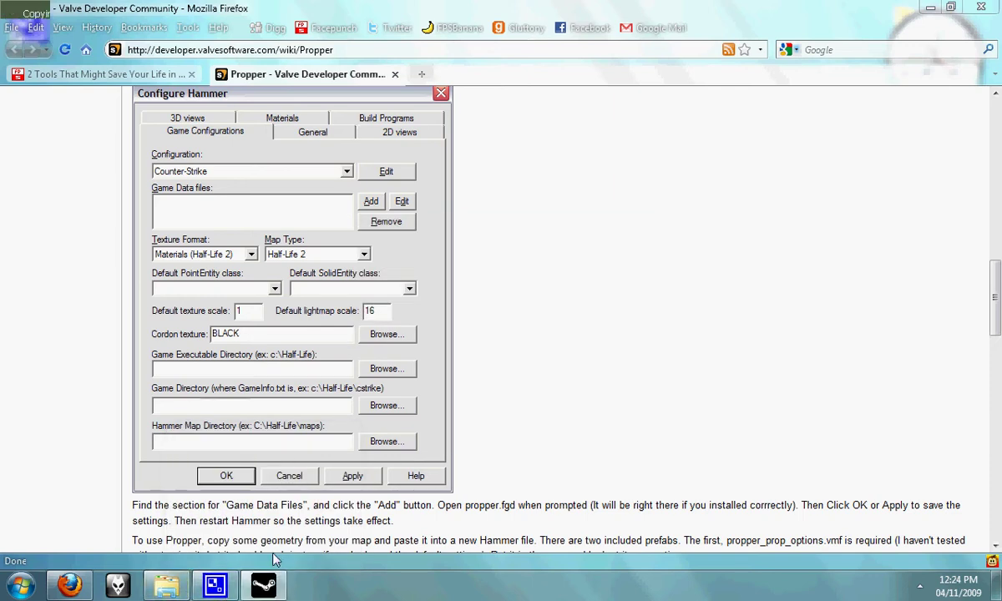
pyautogui.click(280, 583)
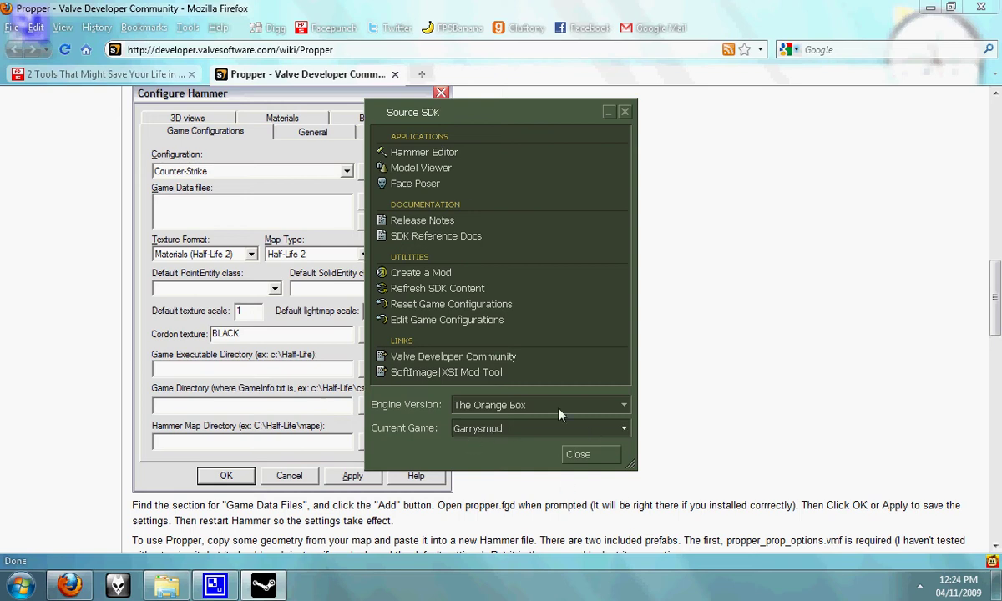
# Step: Launch Hammer and remove the old Propper FGD from the game configuration options
pyautogui.doubleClick(469, 159)
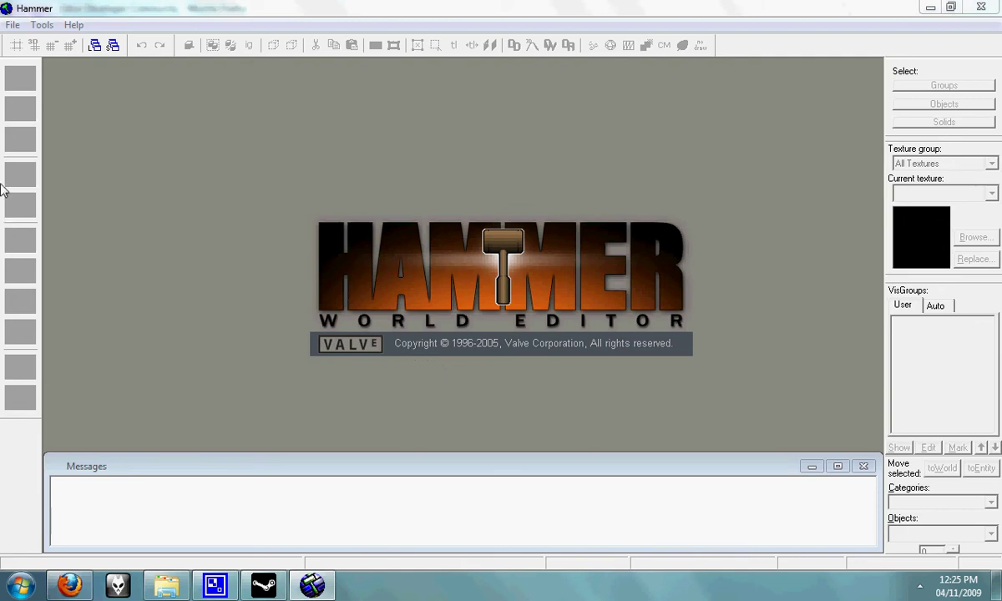
pyautogui.click(40, 25)
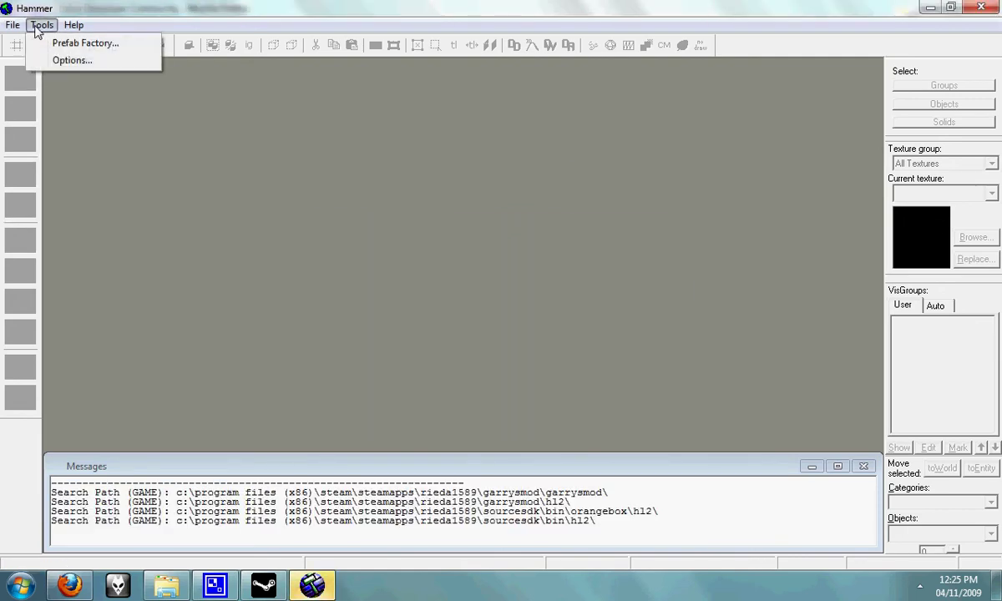
pyautogui.click(71, 60)
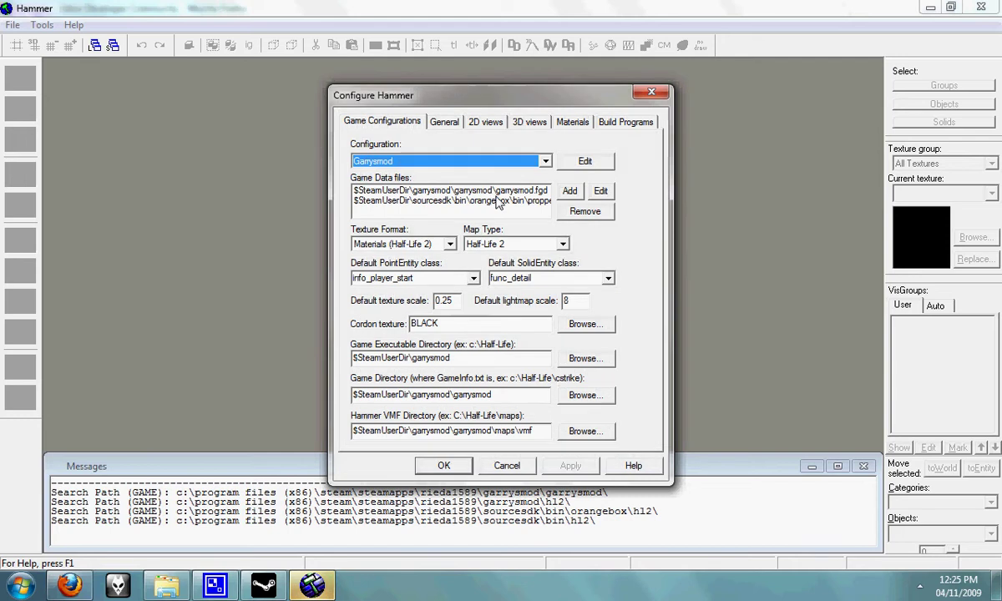
pyautogui.click(407, 200)
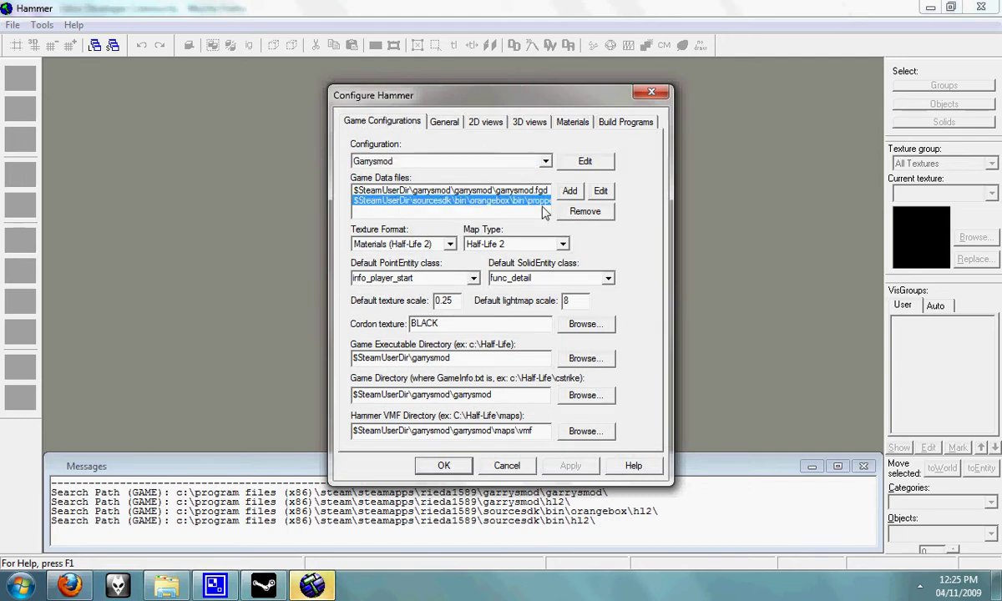
pyautogui.click(583, 211)
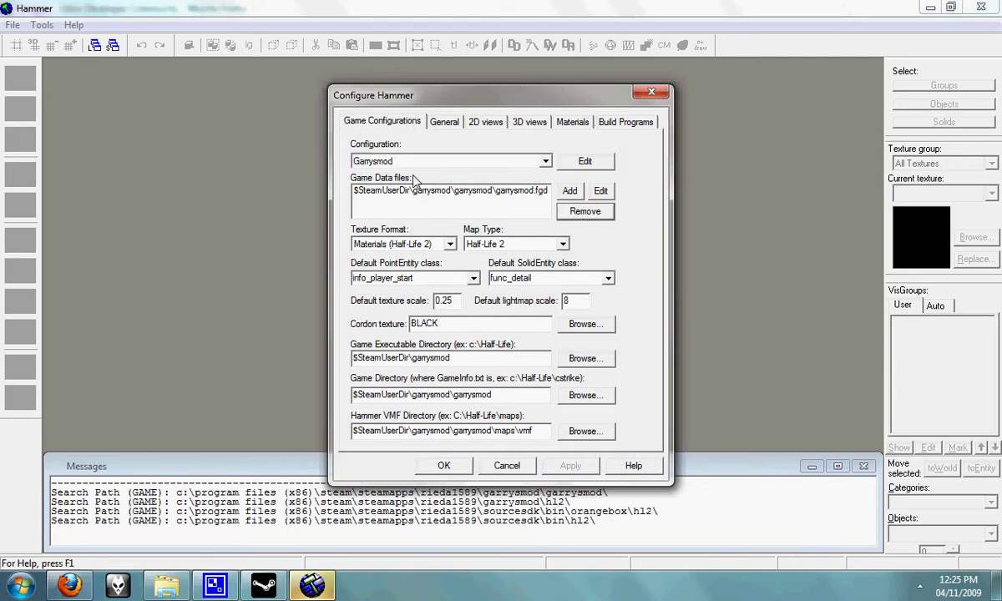
# Step: Add propper.fgd from orangebox\bin as a game data file and save the options
pyautogui.moveTo(364, 95); pyautogui.dragTo(280, 90)
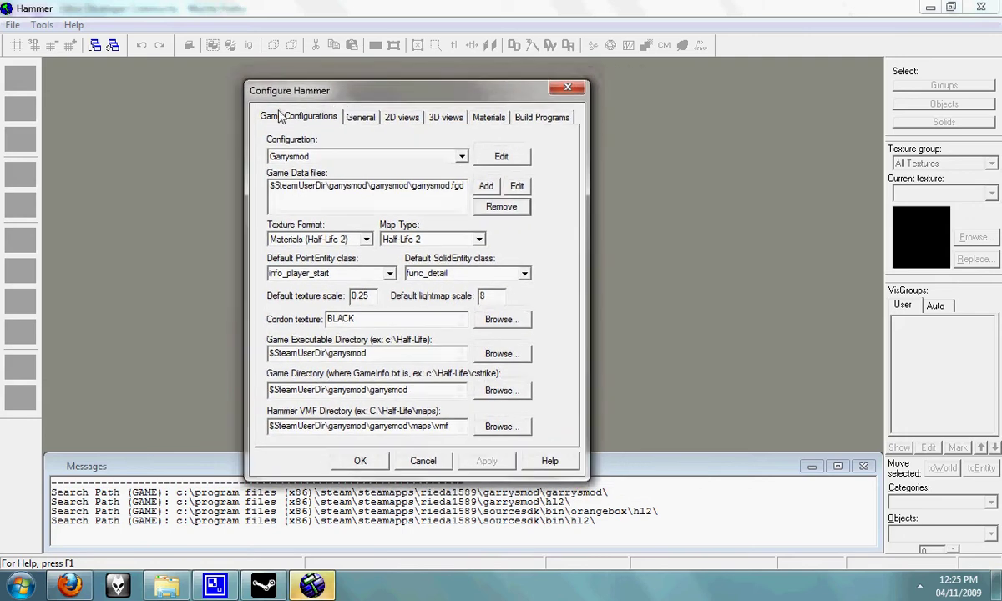
pyautogui.click(485, 190)
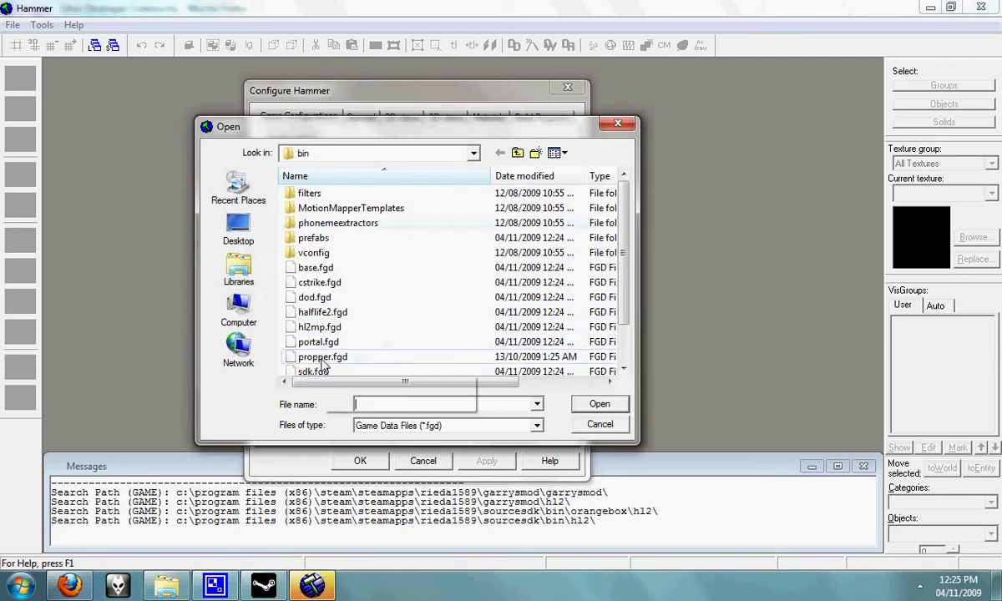
pyautogui.click(329, 359)
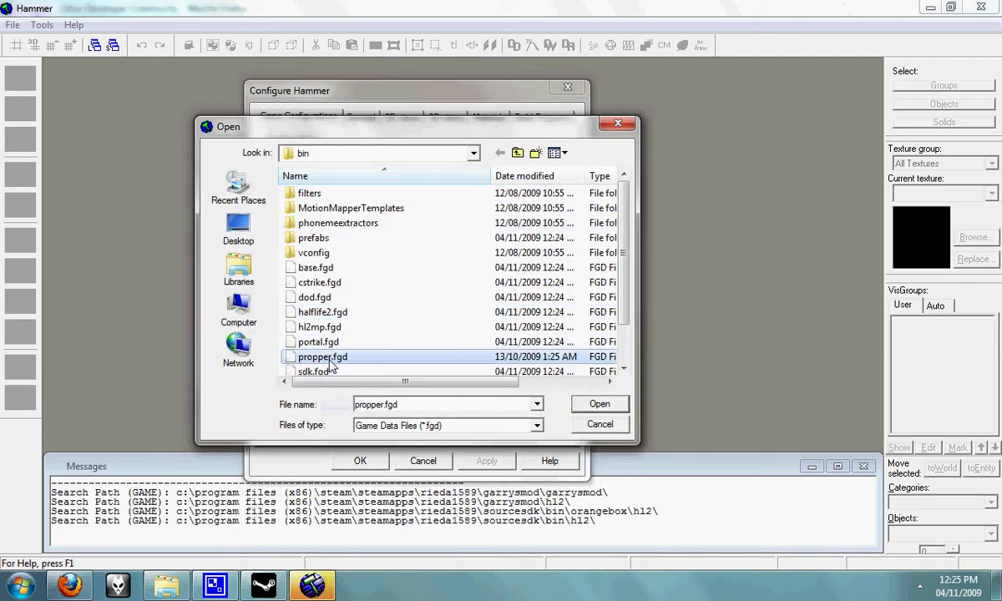
pyautogui.click(473, 153)
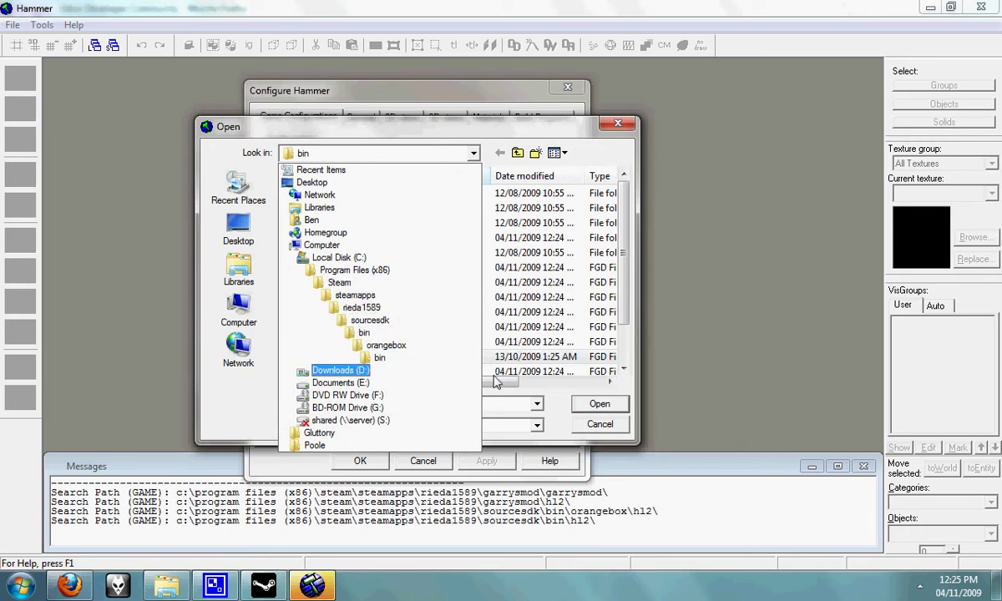
pyautogui.click(624, 314)
pyautogui.click(384, 355)
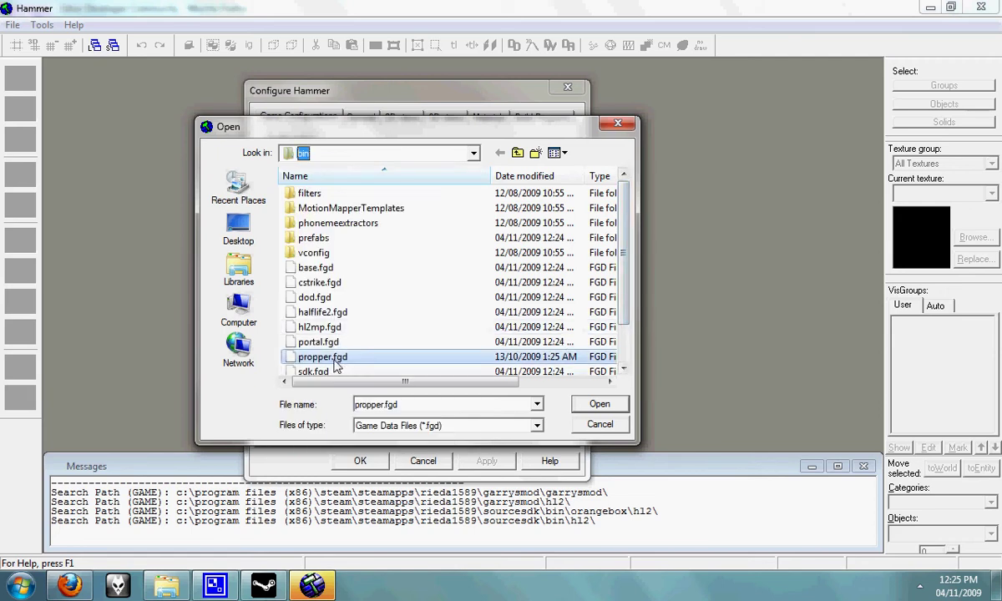
pyautogui.doubleClick(382, 355)
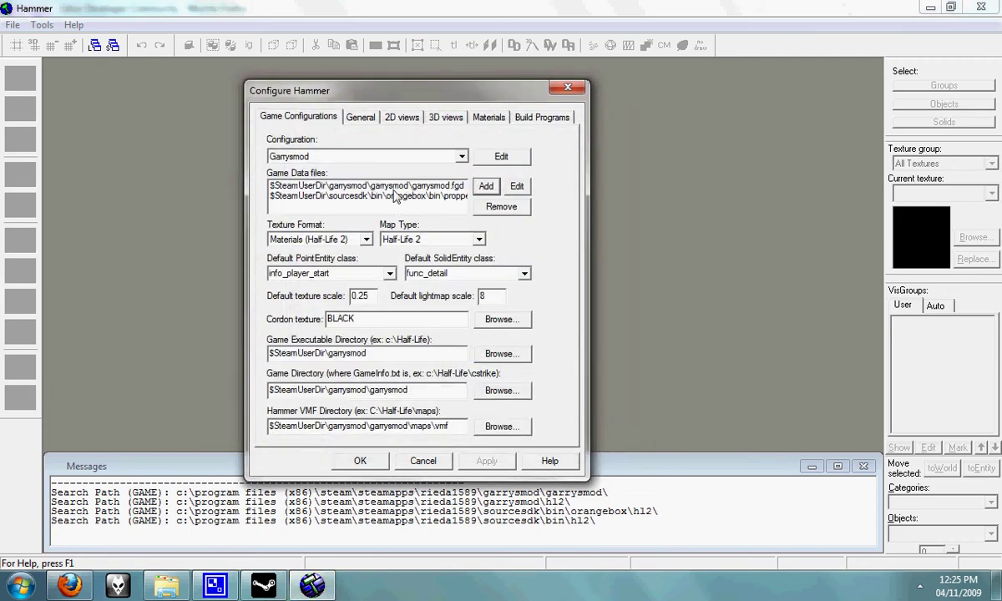
pyautogui.click(360, 461)
# Step: Close the messages panel and start a new empty map
pyautogui.click(863, 466)
pyautogui.click(12, 25)
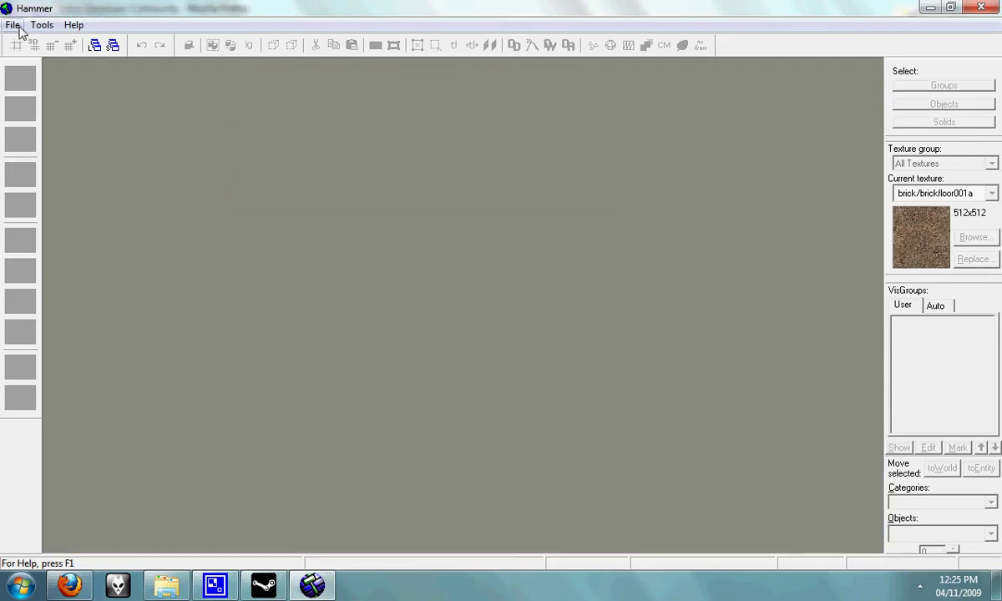
pyautogui.click(31, 42)
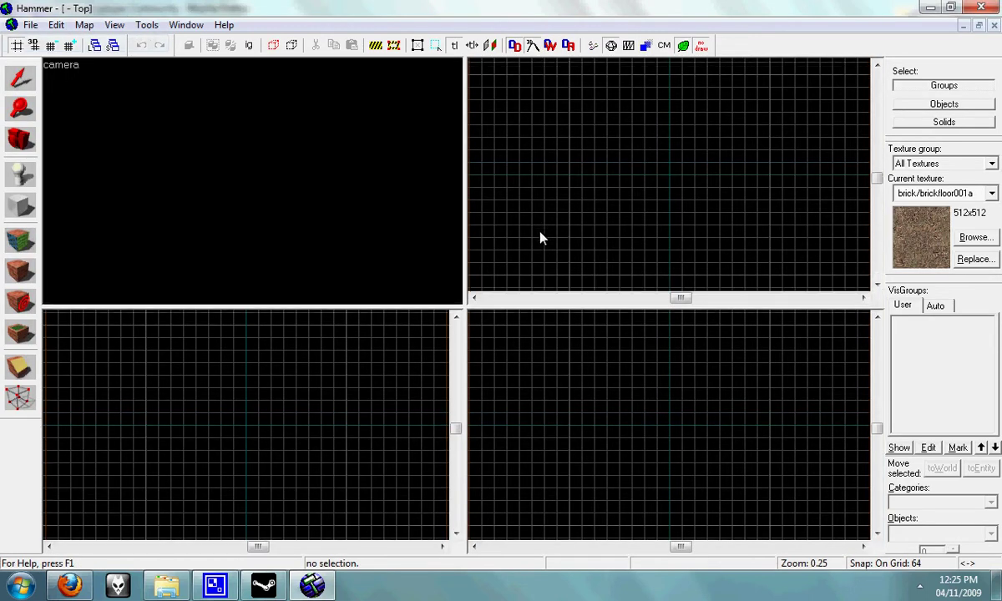
# Step: Draw a 128×128×128 block brush textured brick/brickfloor001a and view it in the 3D camera
pyautogui.click(21, 204)
pyautogui.moveTo(610, 166); pyautogui.dragTo(689, 194)
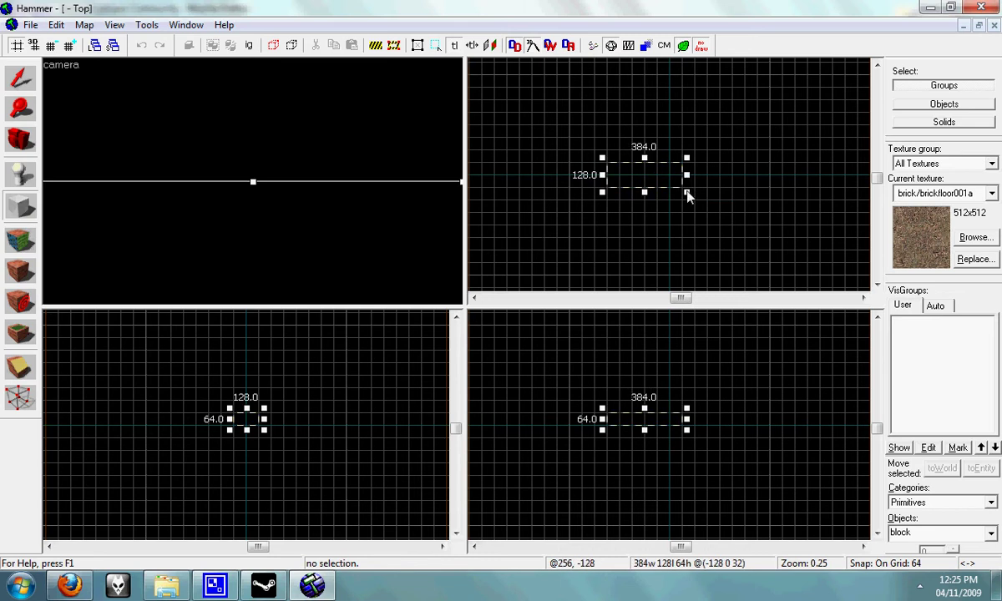
pyautogui.moveTo(603, 182); pyautogui.dragTo(650, 182)
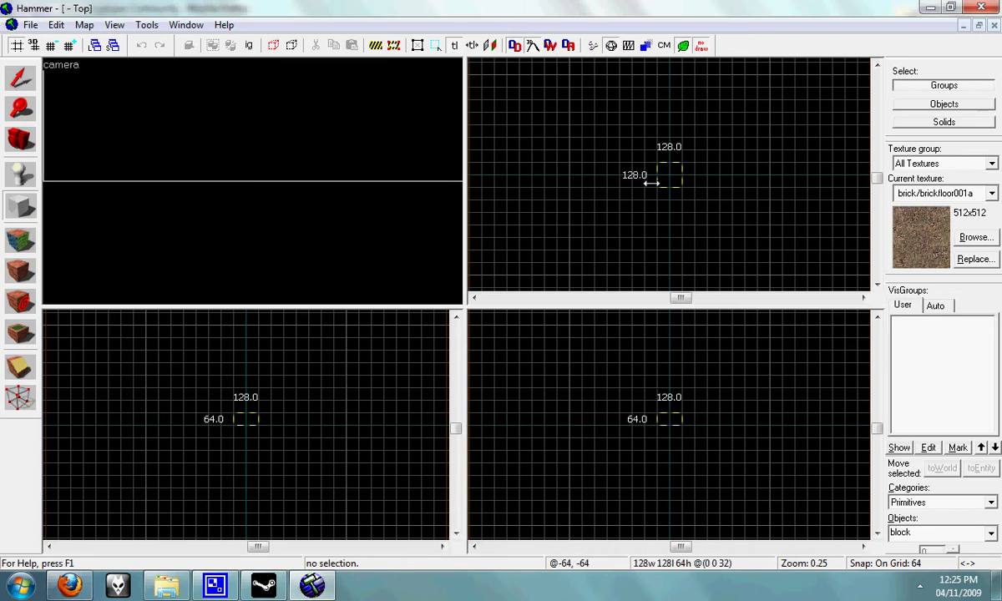
pyautogui.moveTo(668, 430); pyautogui.dragTo(670, 442)
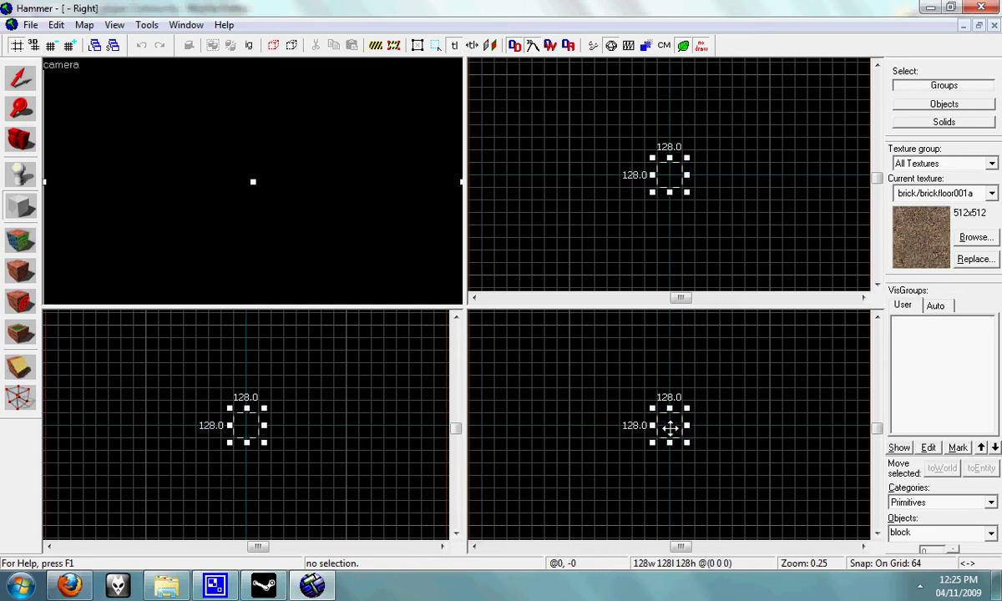
pyautogui.press('Return')
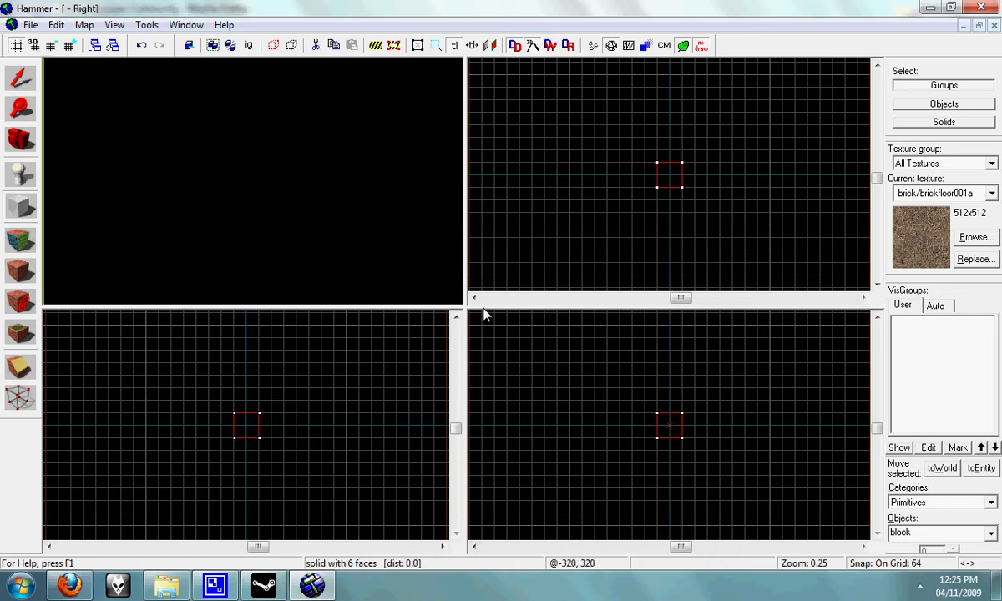
pyautogui.click(20, 139)
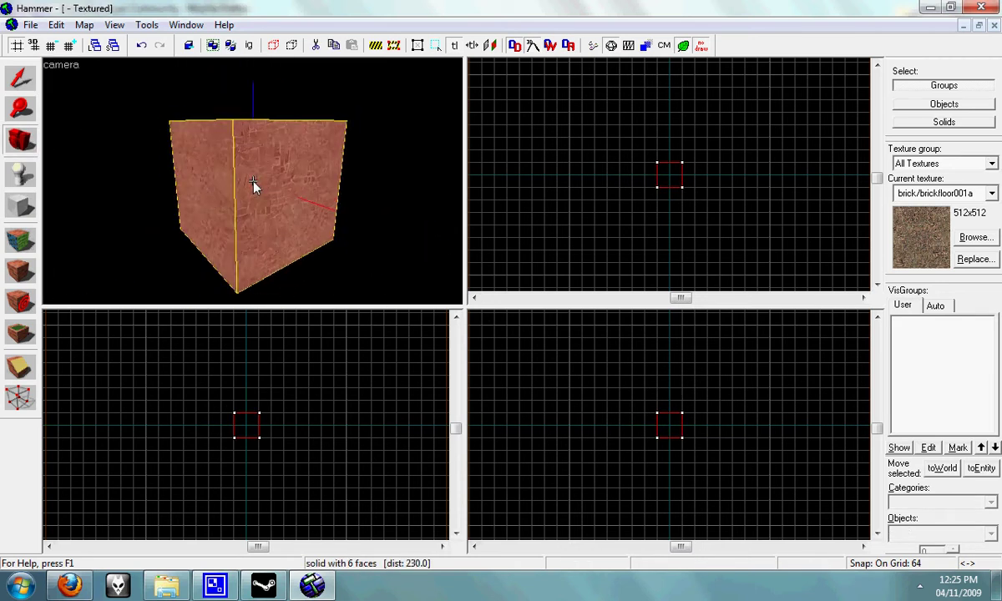
pyautogui.moveTo(253, 183); pyautogui.dragTo(191, 172)
pyautogui.hotkey('shift', 's')
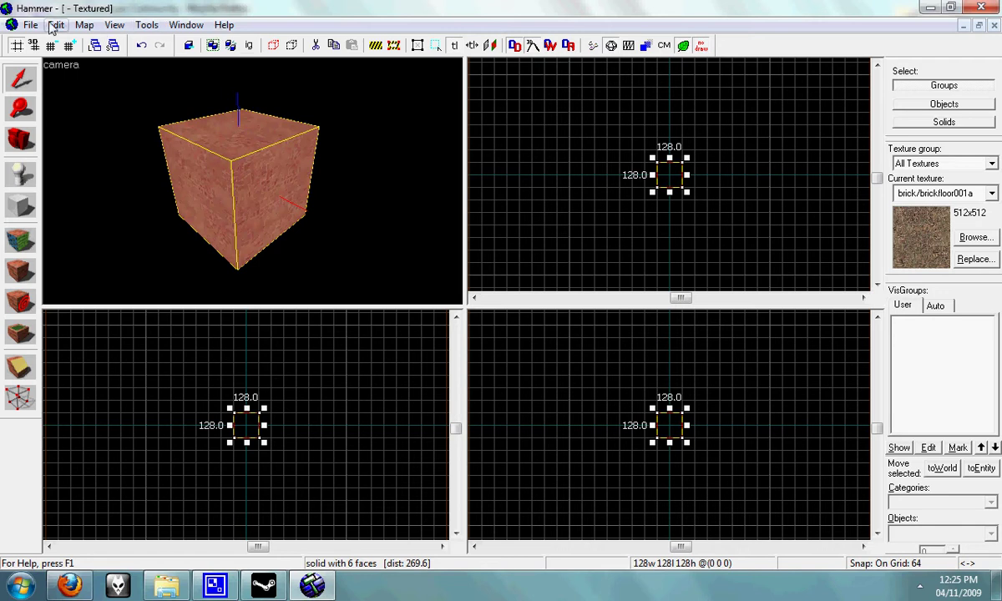
# Step: Save the map as box.vmf in the models folder and list the Run Map configurations
pyautogui.click(84, 26)
pyautogui.moveTo(108, 29)
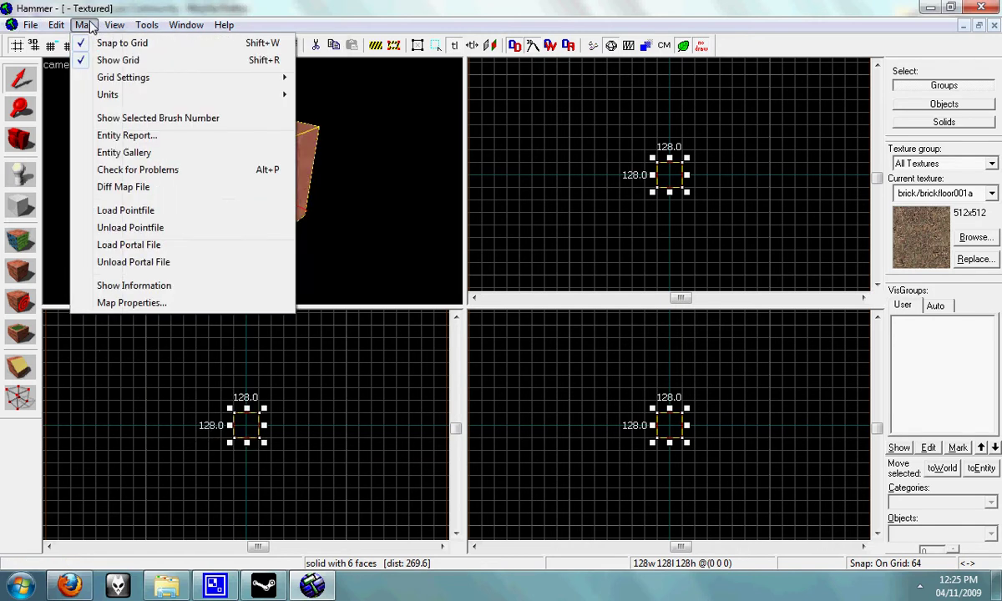
pyautogui.moveTo(33, 28)
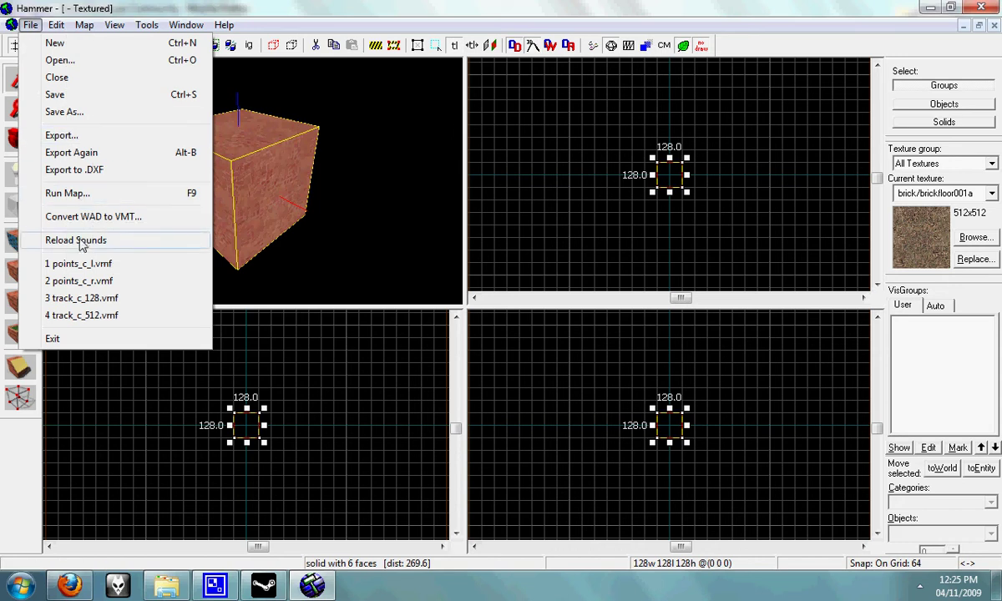
pyautogui.click(67, 195)
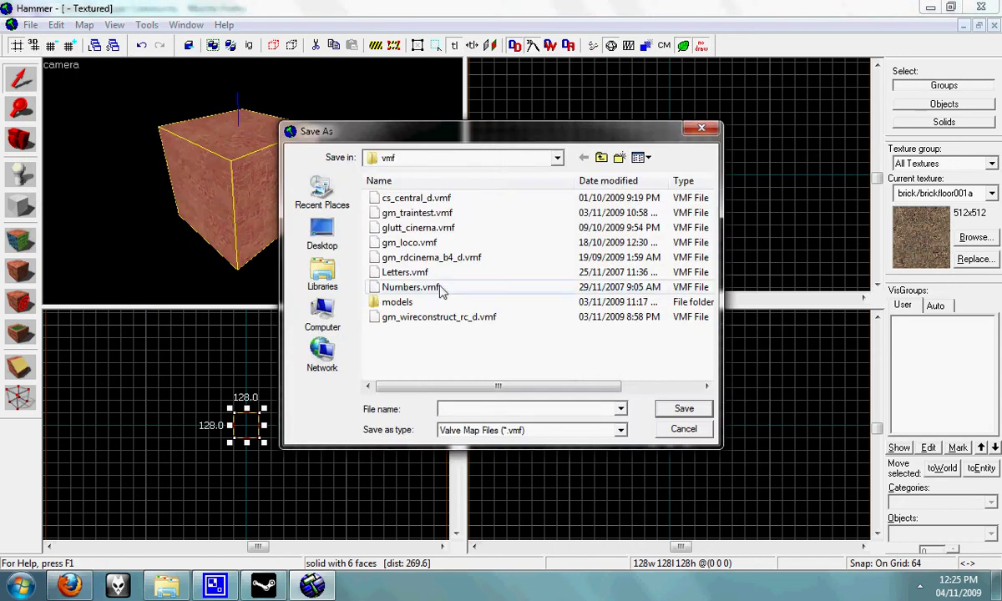
pyautogui.doubleClick(397, 302)
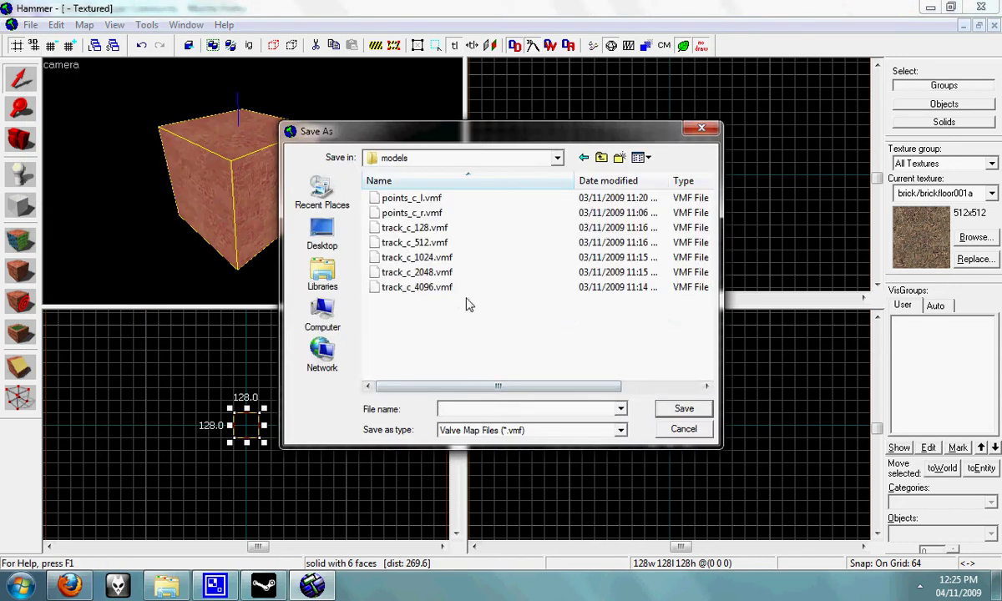
pyautogui.click(477, 408)
pyautogui.write('box')
pyautogui.press('Return')
pyautogui.click(439, 204)
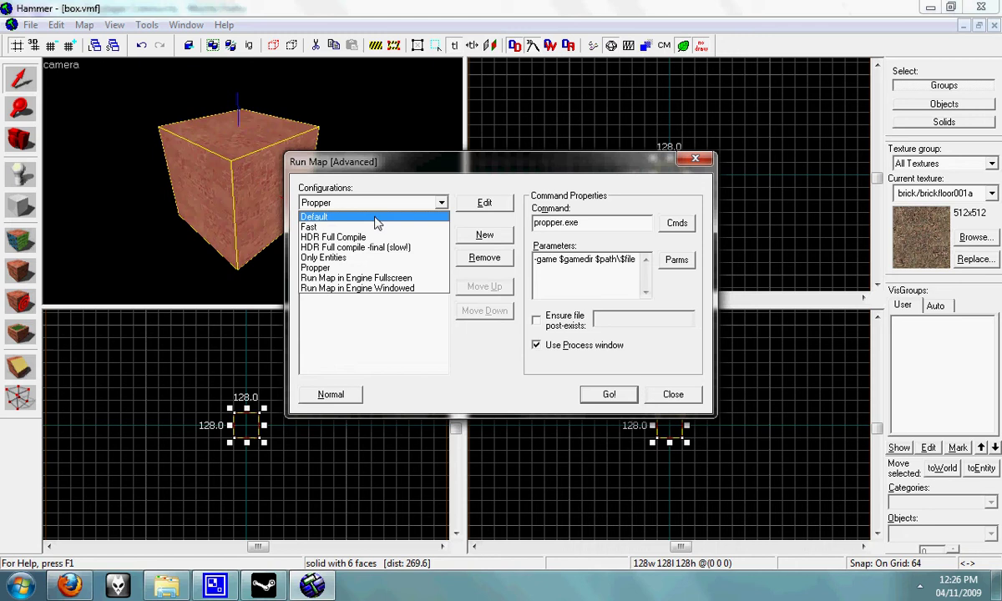
# Step: Toggle between Normal and Expert compile modes and inspect the configuration list in Edit
pyautogui.click(373, 220)
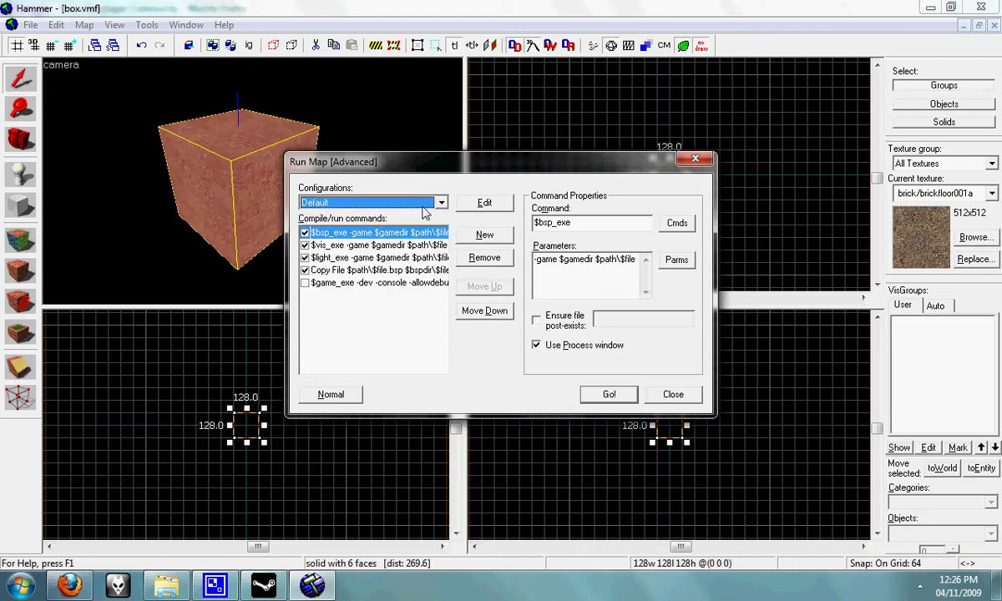
pyautogui.click(343, 393)
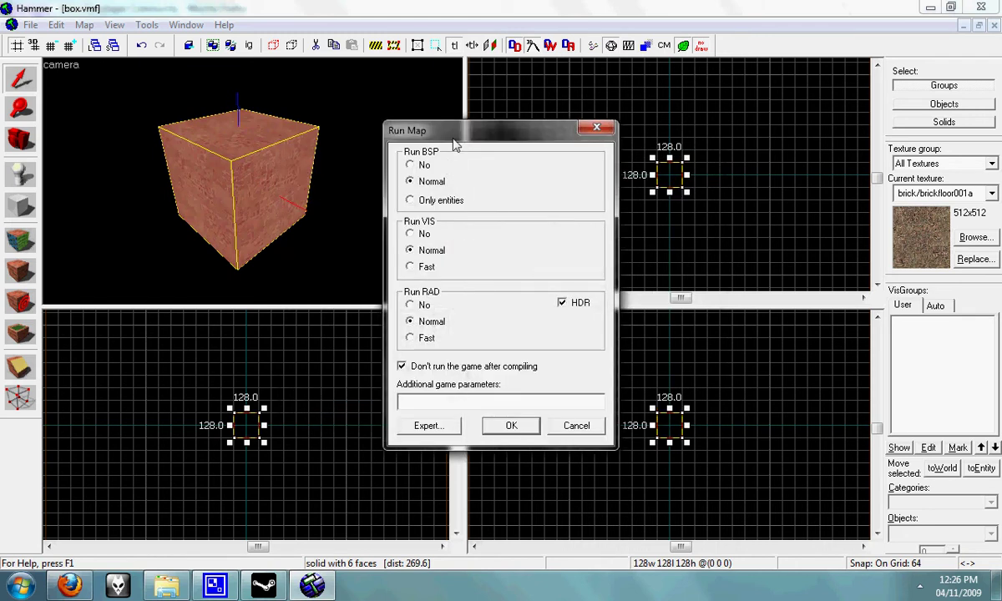
pyautogui.moveTo(455, 137); pyautogui.dragTo(444, 87)
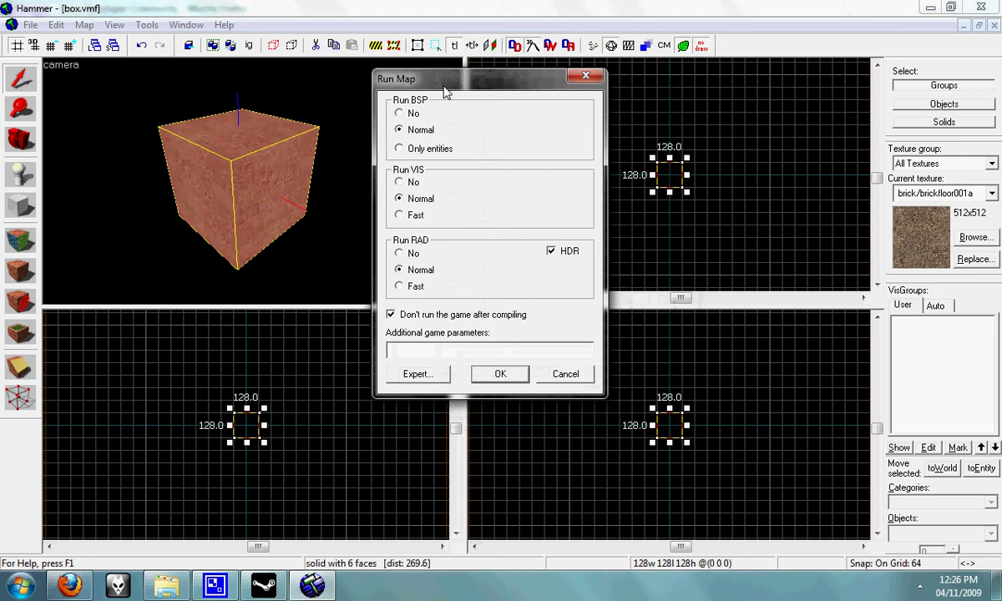
pyautogui.click(417, 375)
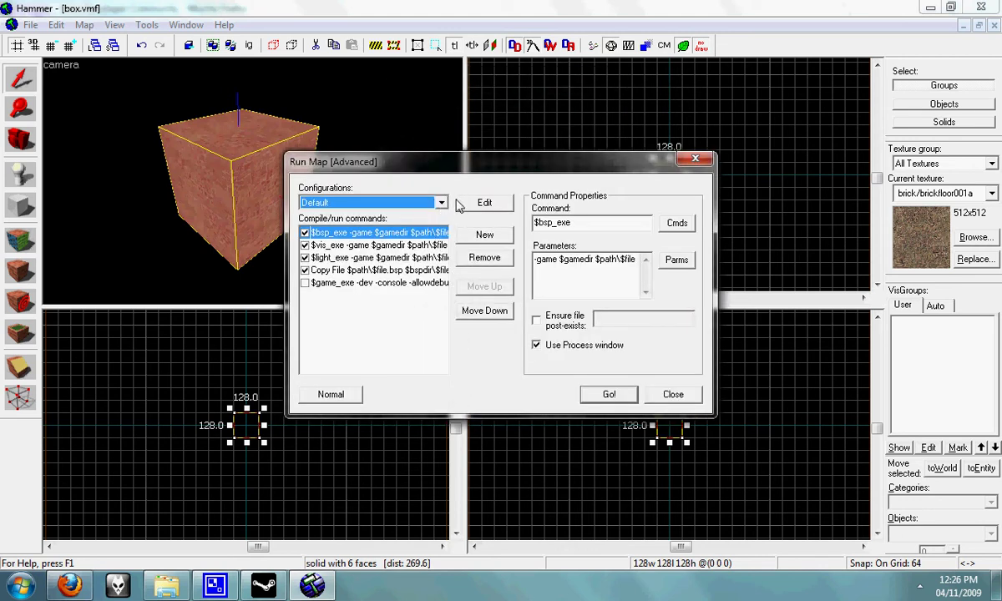
pyautogui.click(477, 206)
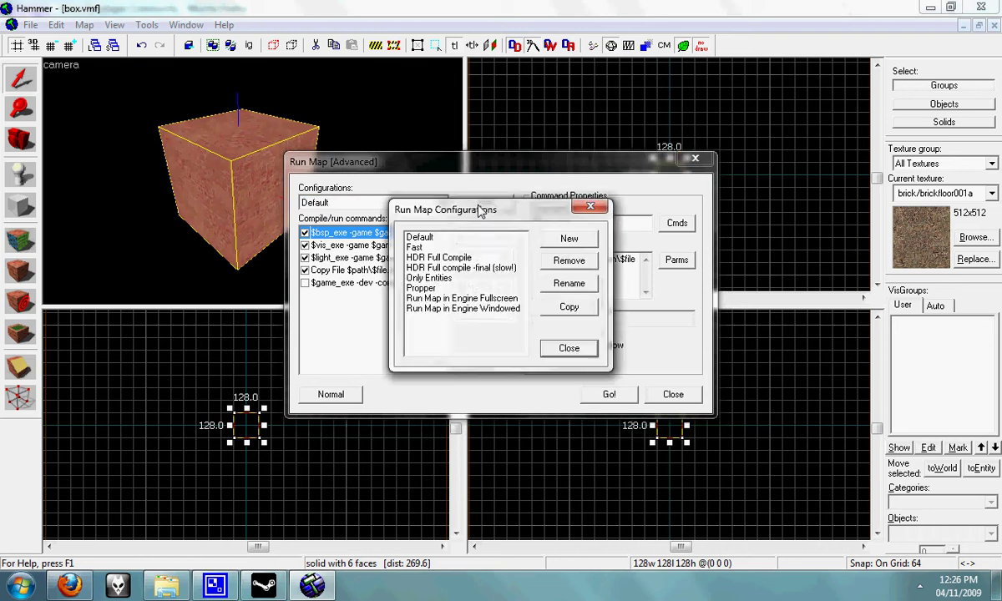
pyautogui.click(426, 289)
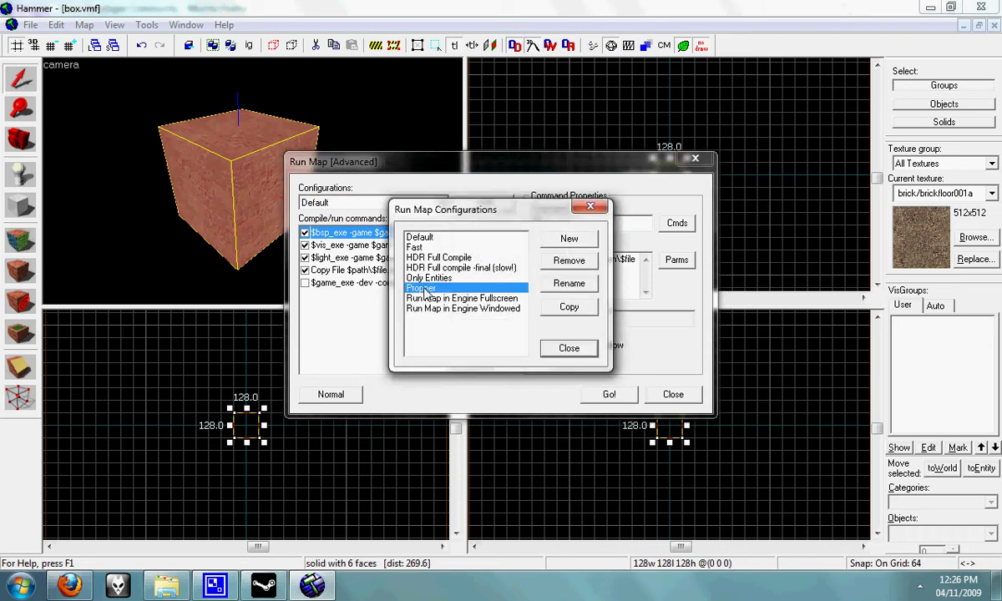
pyautogui.click(571, 349)
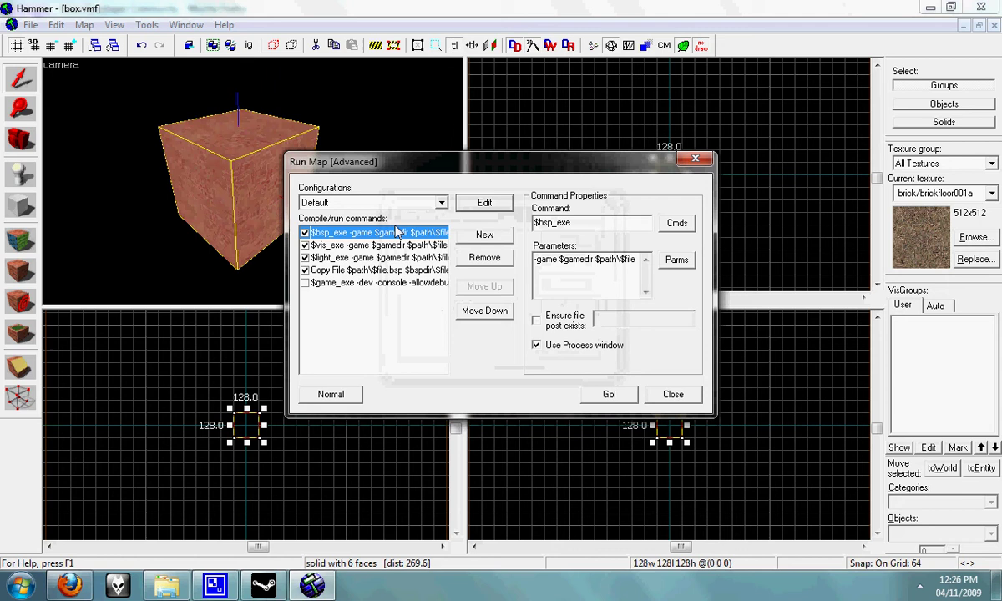
# Step: Select the Propper compile configuration and review its propper.exe parameters
pyautogui.click(371, 203)
pyautogui.click(352, 271)
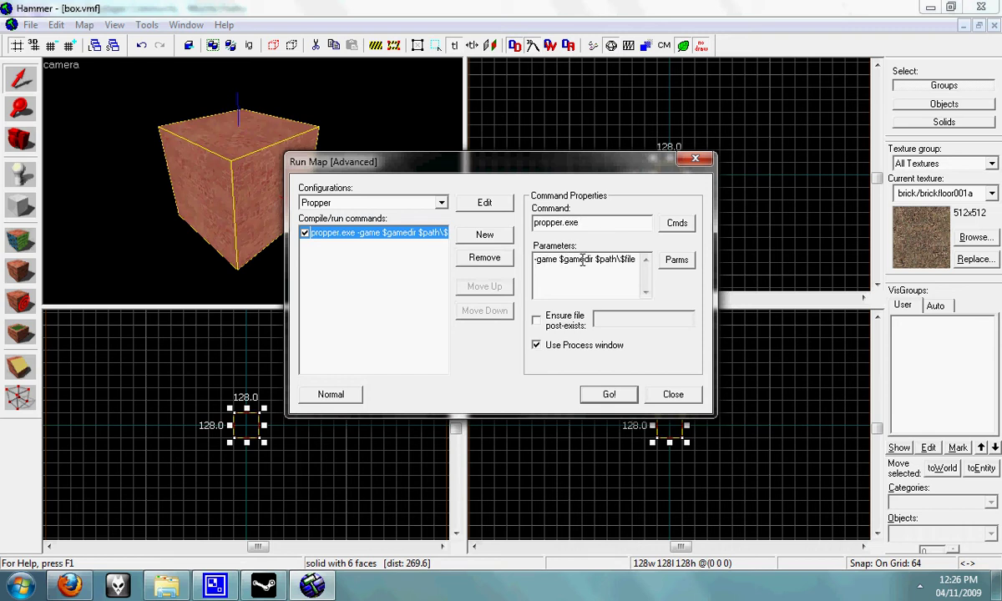
pyautogui.moveTo(602, 261); pyautogui.dragTo(535, 265)
pyautogui.click(638, 270)
pyautogui.click(636, 267)
# Step: Close Run Map and set the Entity tool to Prefabs category, object propper_prop_options
pyautogui.click(671, 395)
pyautogui.click(27, 178)
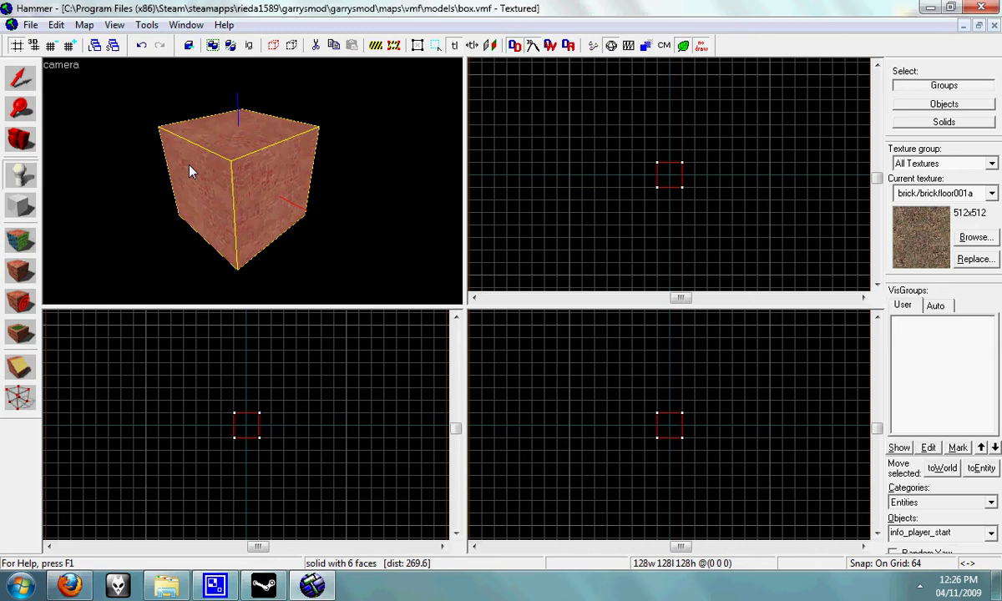
pyautogui.click(939, 502)
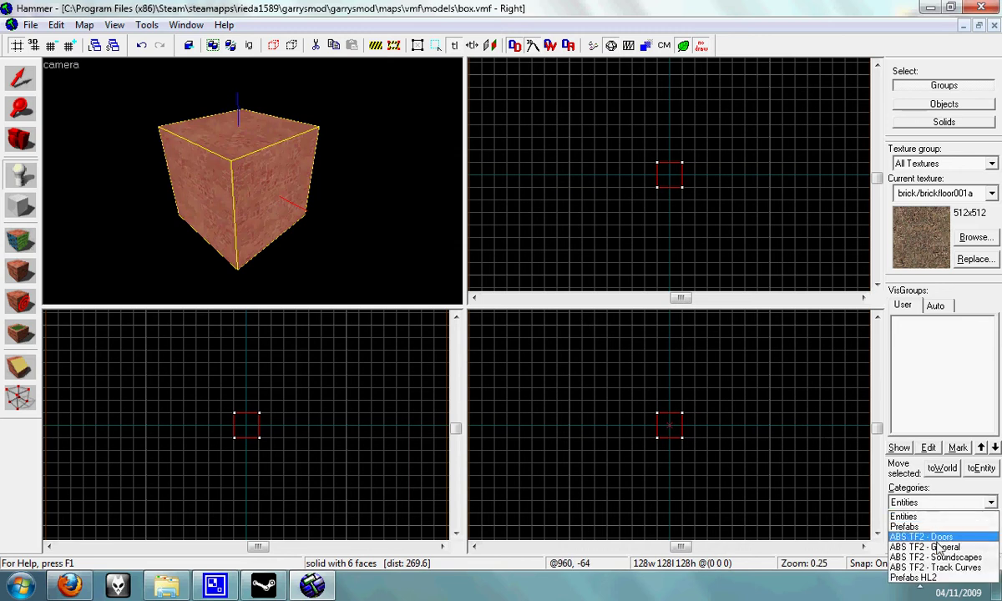
pyautogui.click(916, 528)
pyautogui.click(918, 533)
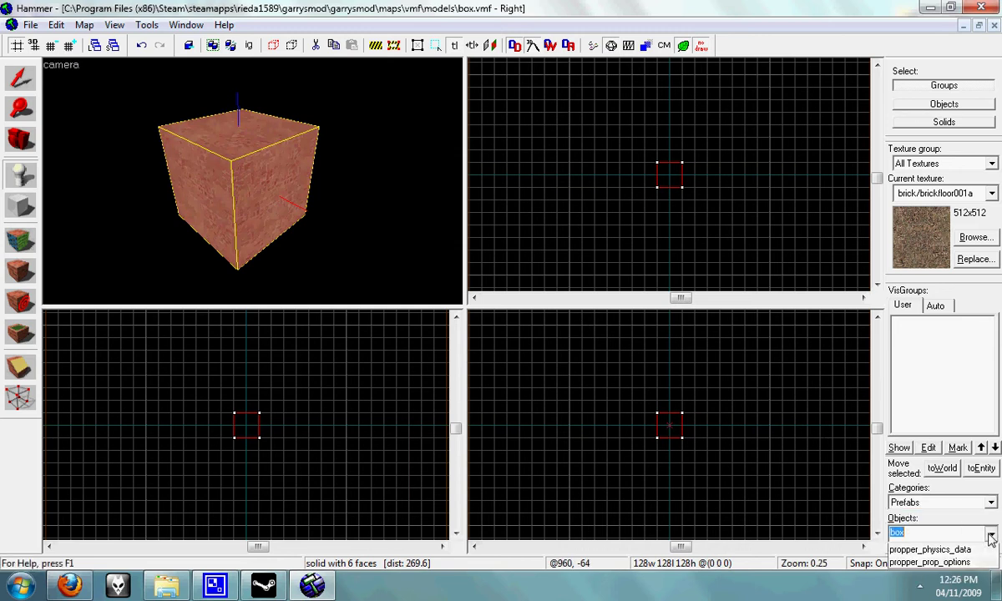
pyautogui.click(964, 575)
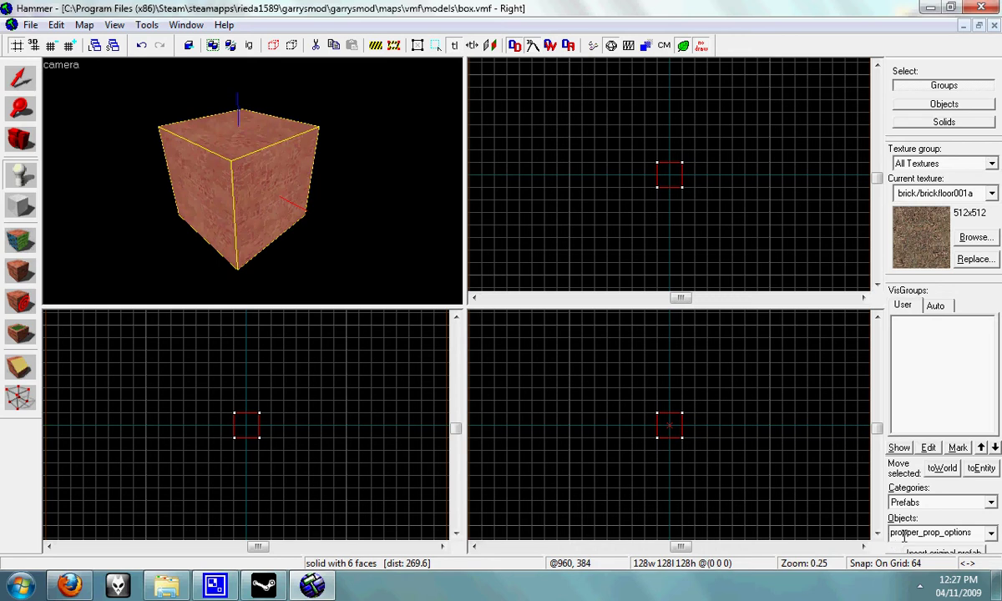
# Step: Place the info_prop_options entity at the box centre and open its properties
pyautogui.click(669, 175)
pyautogui.press('Return')
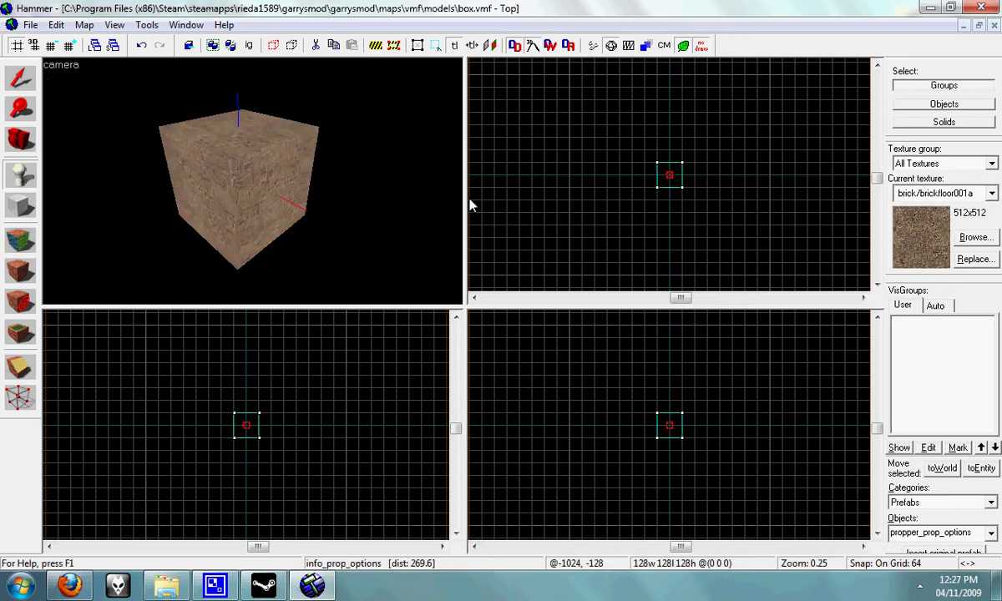
pyautogui.hotkey('alt', 'Return')
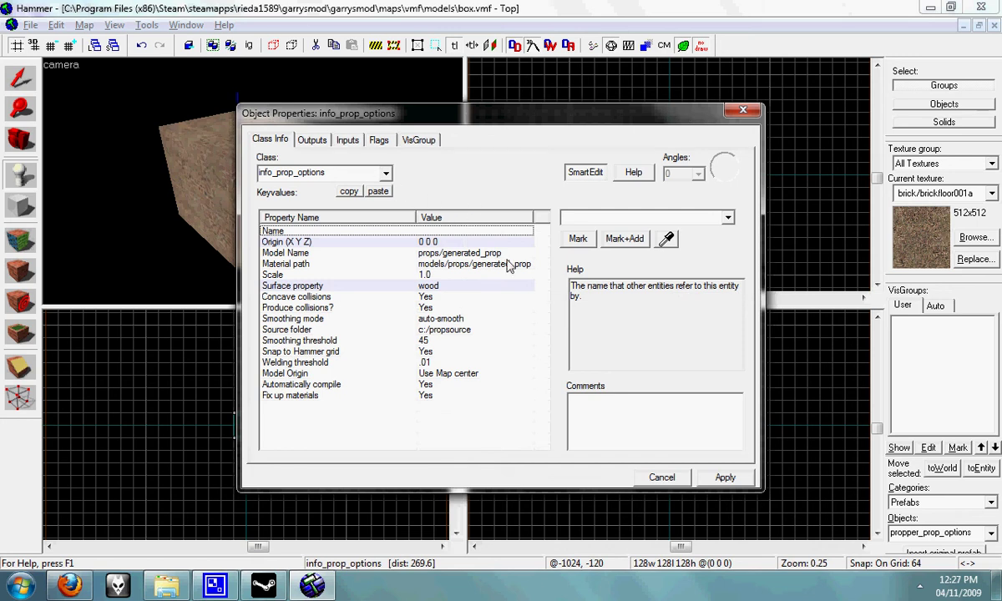
# Step: Set Model Name to hammermodels/box and Material path to models/hammermodels/box
pyautogui.click(414, 252)
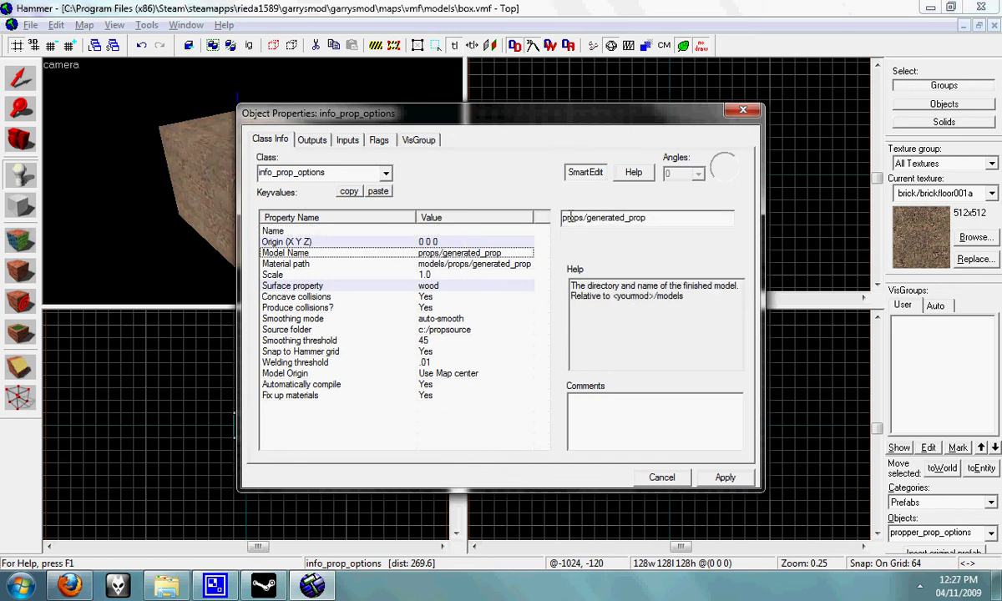
pyautogui.moveTo(564, 217); pyautogui.dragTo(662, 216)
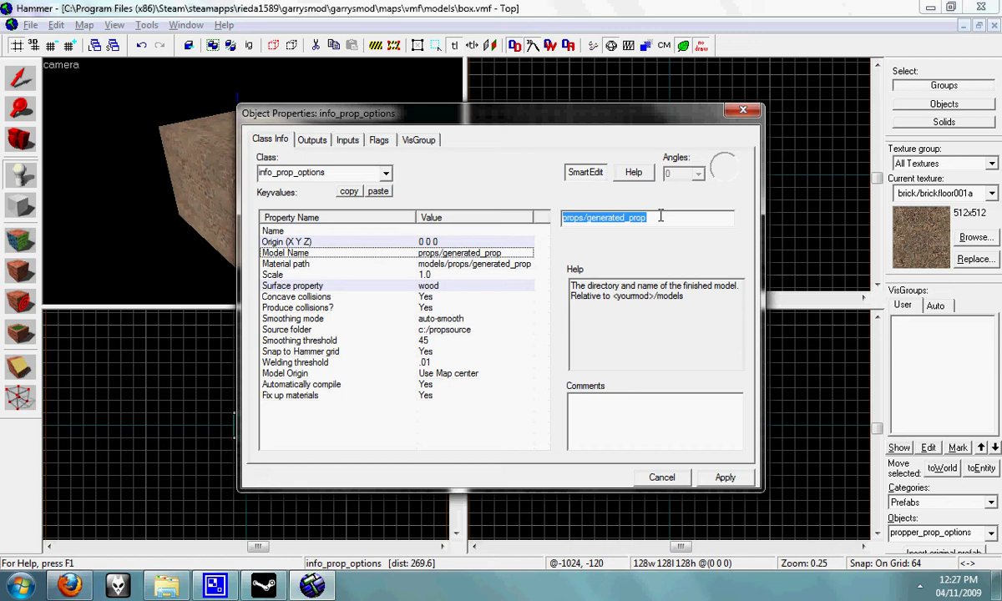
pyautogui.write('chamme')
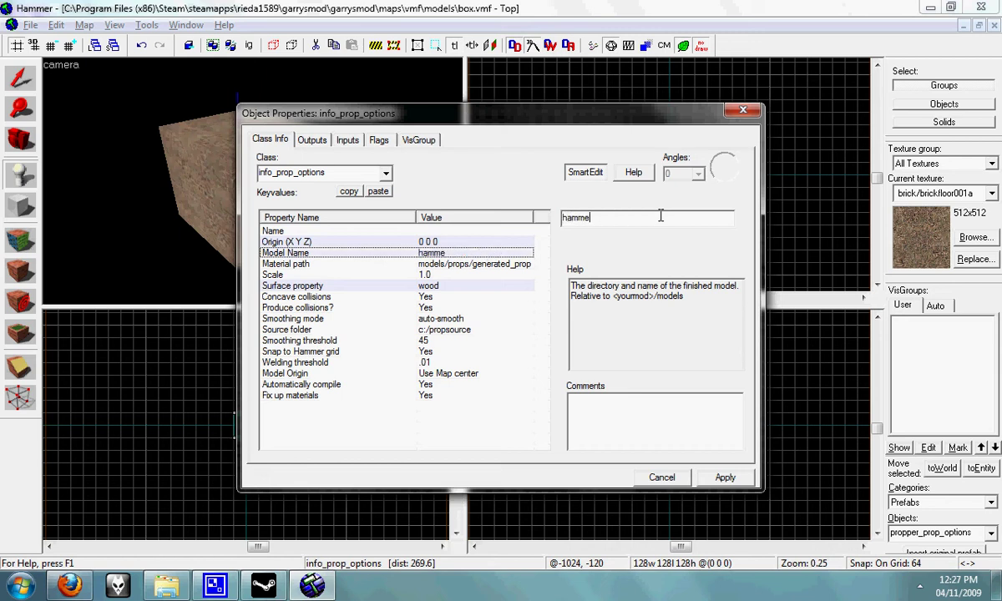
pyautogui.write('rmodels/box')
pyautogui.doubleClick(653, 218)
pyautogui.hotkey('ctrl', 'c')
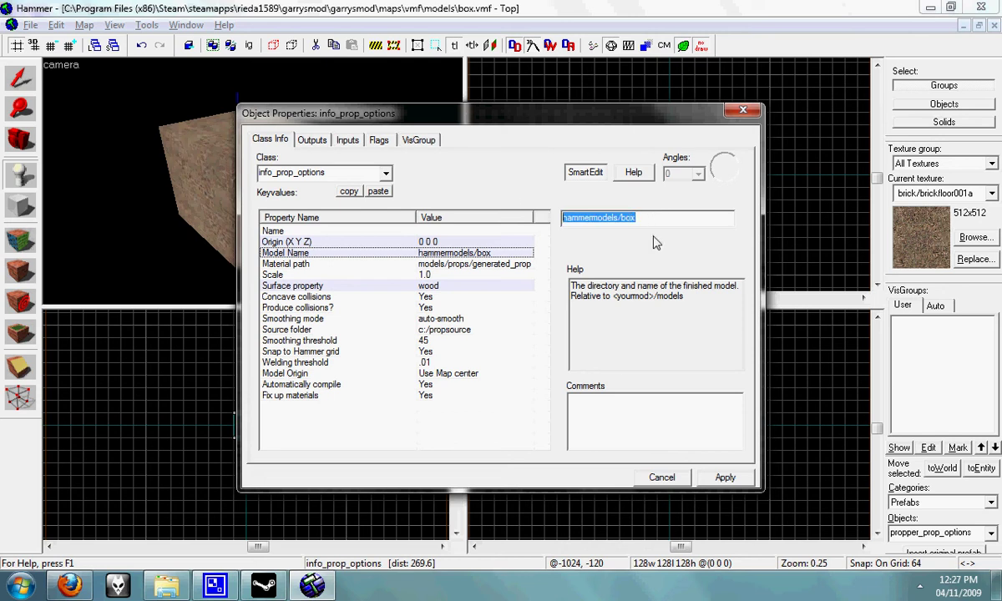
pyautogui.click(514, 264)
pyautogui.moveTo(591, 220); pyautogui.dragTo(711, 219)
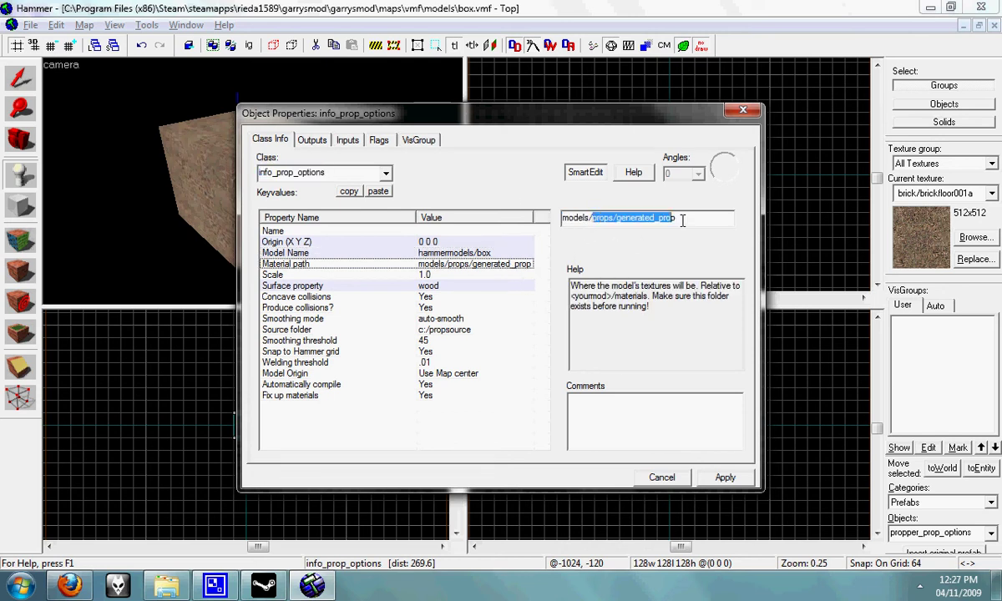
pyautogui.hotkey('ctrl', 'v')
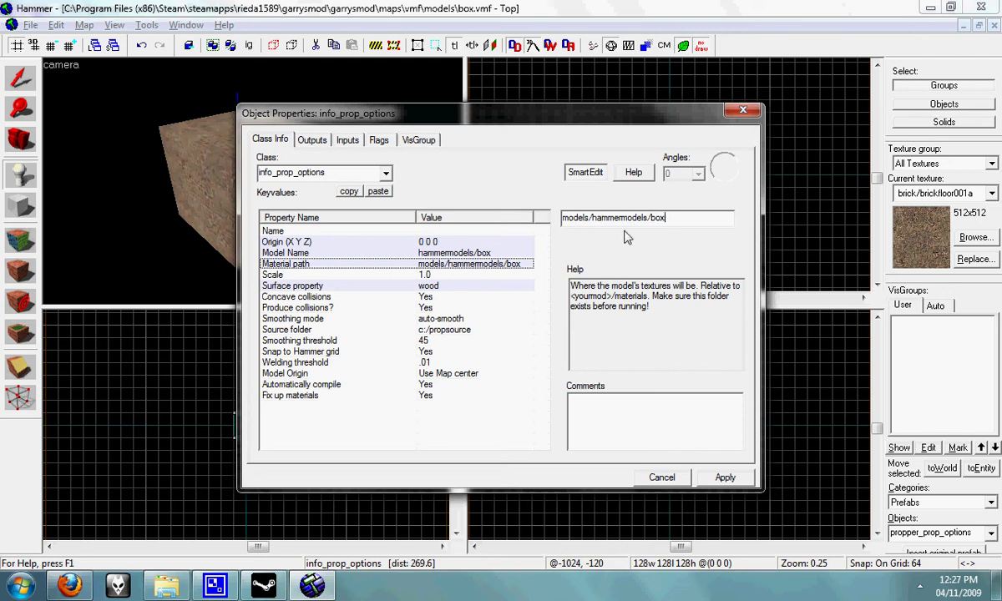
# Step: Change the info_prop_options Surface property from wood to brick
pyautogui.click(421, 274)
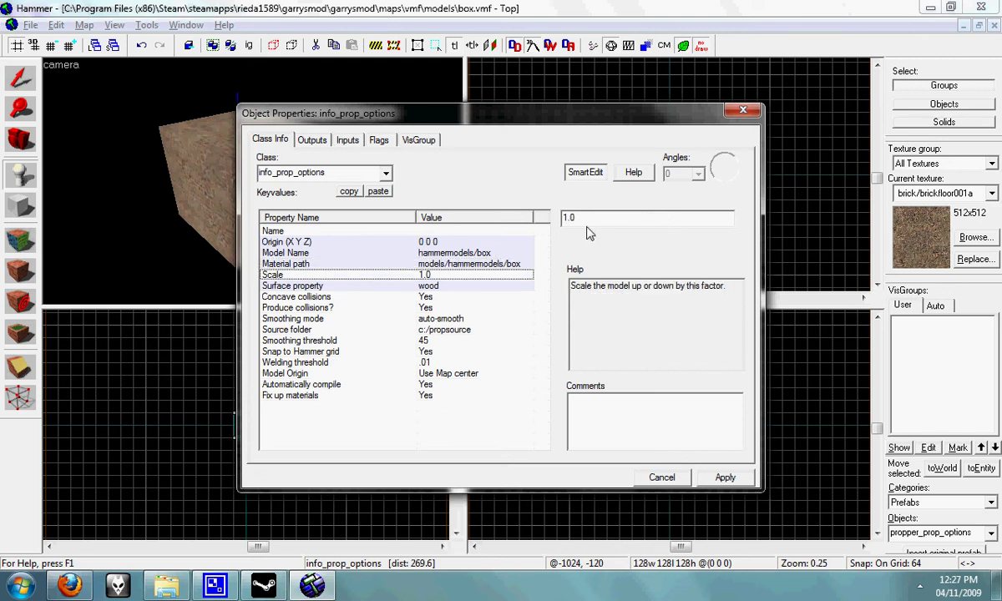
pyautogui.click(401, 285)
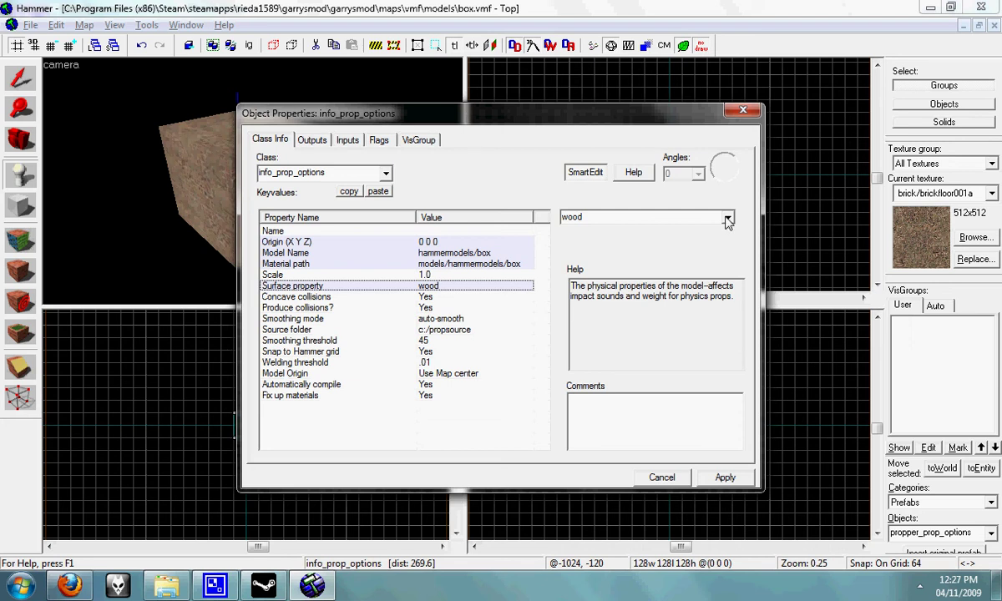
pyautogui.click(728, 217)
pyautogui.moveTo(729, 287); pyautogui.dragTo(729, 256)
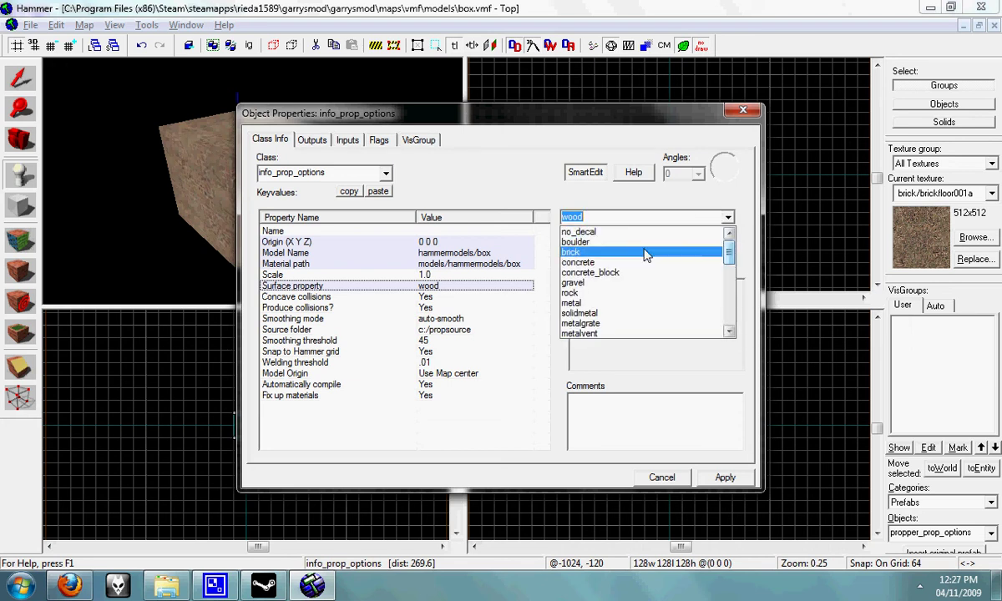
pyautogui.click(642, 252)
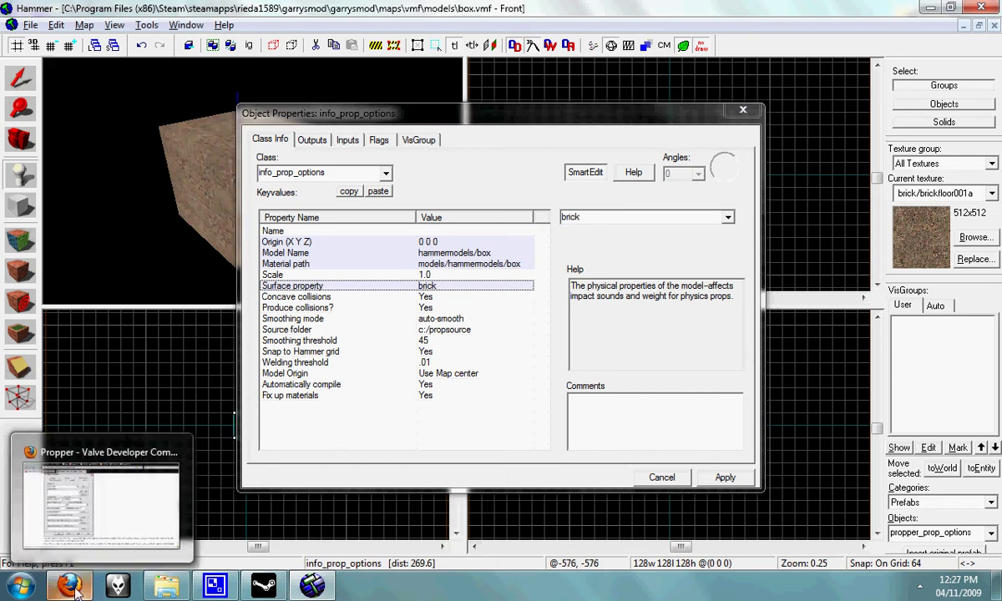
pyautogui.click(73, 586)
pyautogui.moveTo(515, 158)
pyautogui.mouseDown(button='middle')
pyautogui.moveTo(501, 101)
pyautogui.moveTo(476, 61)
pyautogui.moveTo(504, 175)
pyautogui.mouseUp(button='middle')
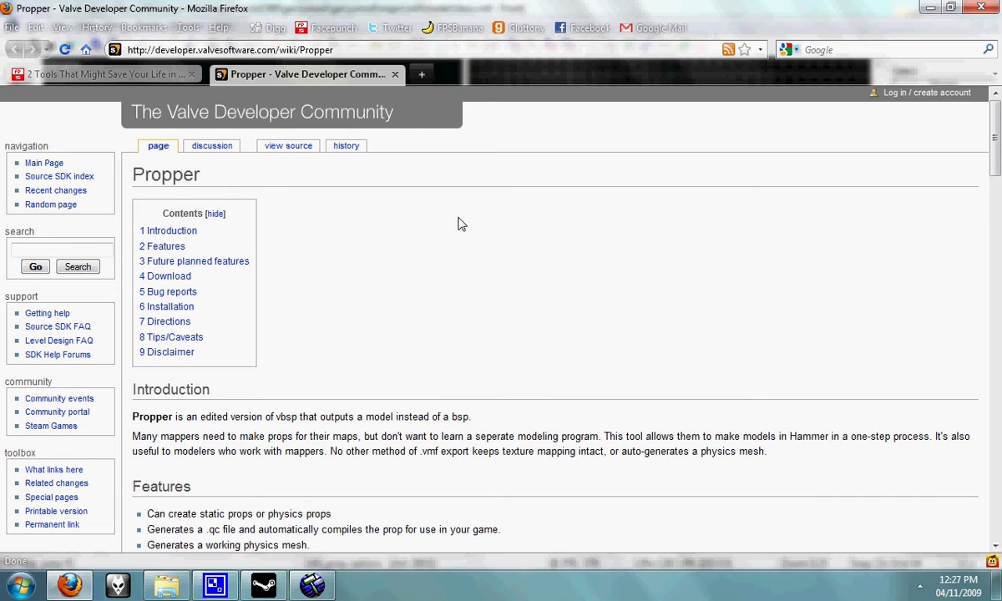
pyautogui.moveTo(516, 237); pyautogui.dragTo(553, 286, button='middle')
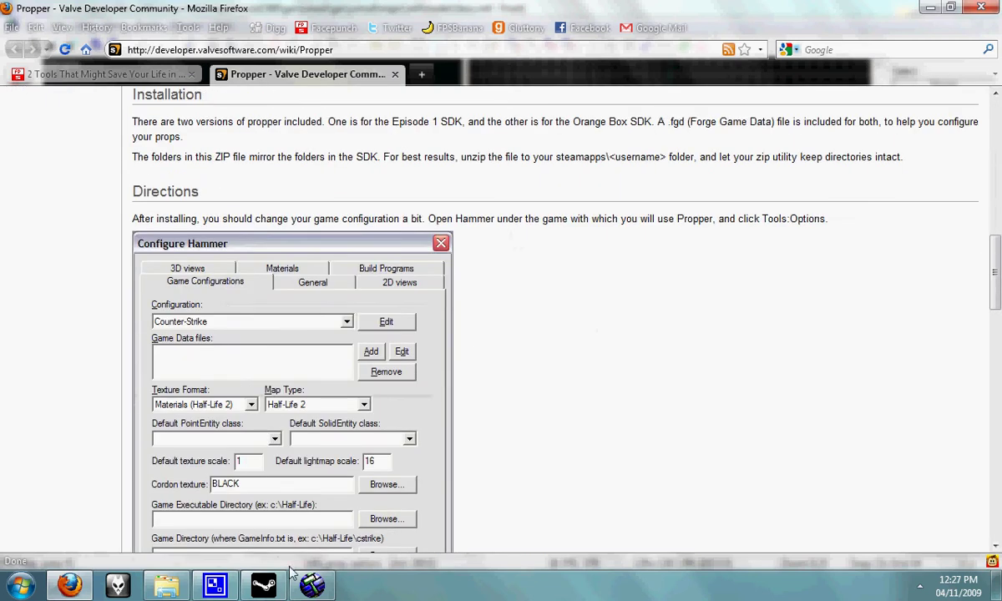
# Step: Close the entity properties and compile box.vmf with Propper, scrolling the log to Studiomdl complete
pyautogui.click(312, 584)
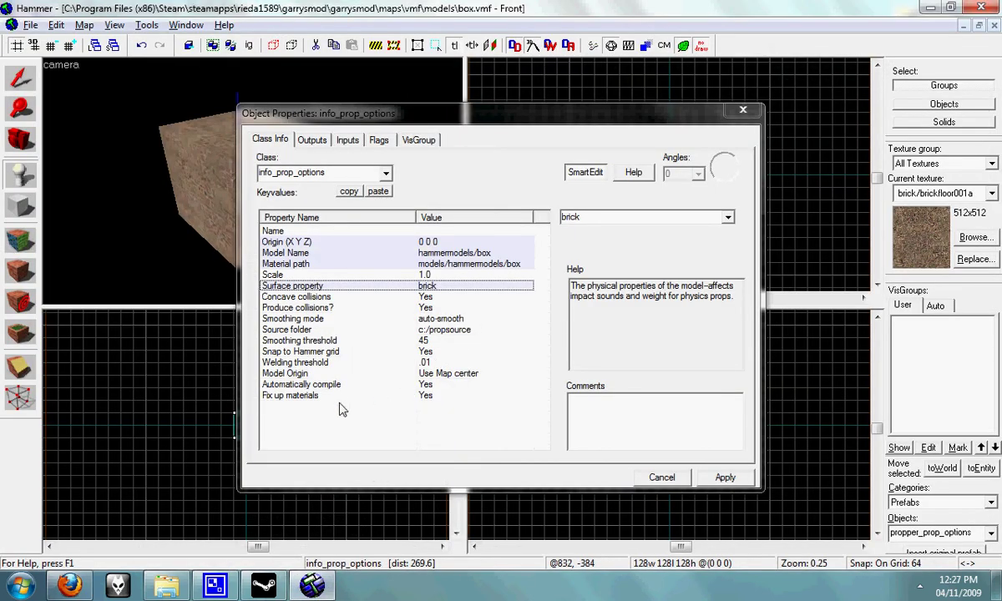
pyautogui.click(720, 477)
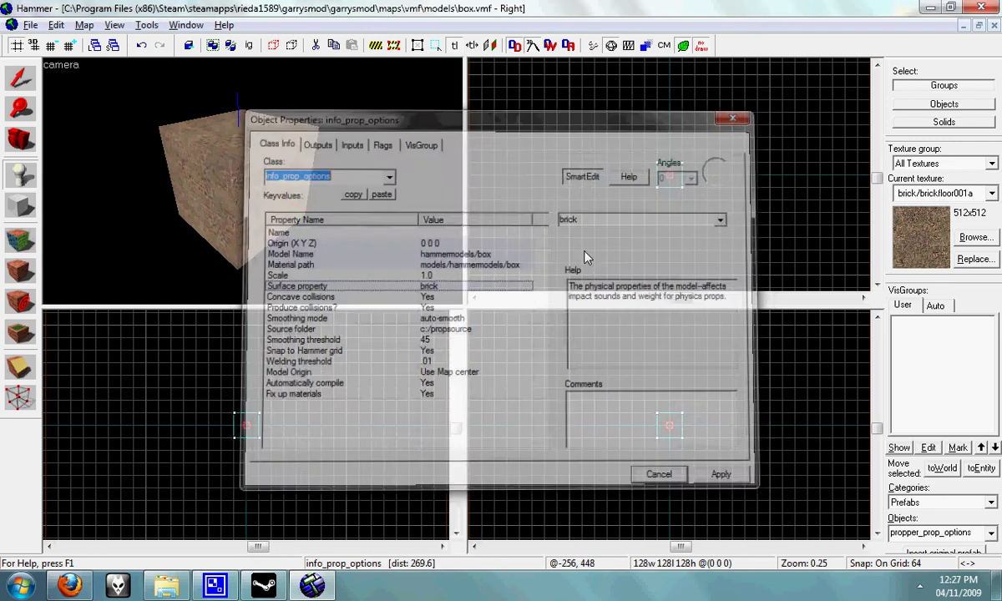
pyautogui.click(30, 25)
pyautogui.click(52, 192)
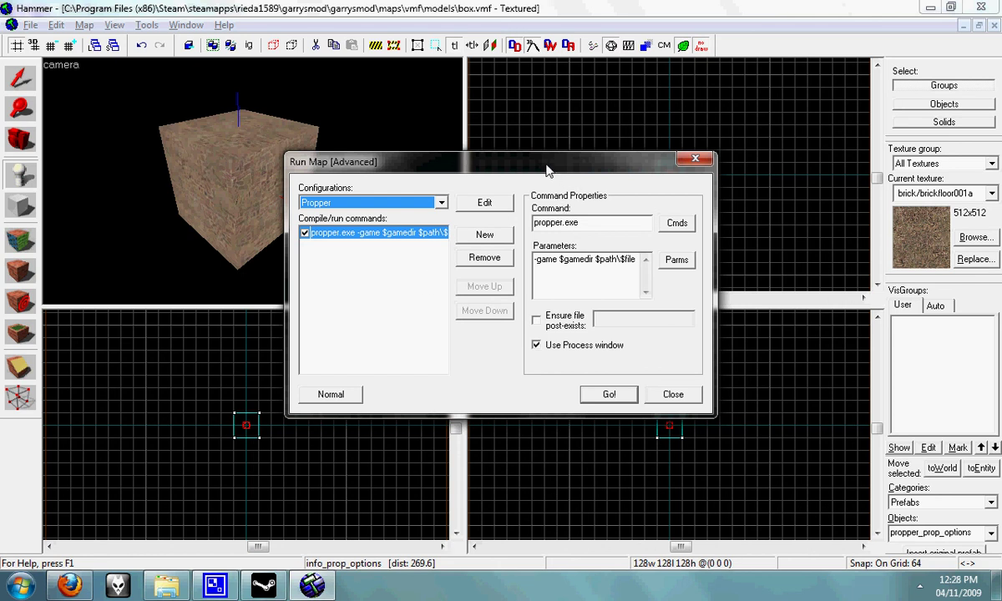
pyautogui.click(605, 400)
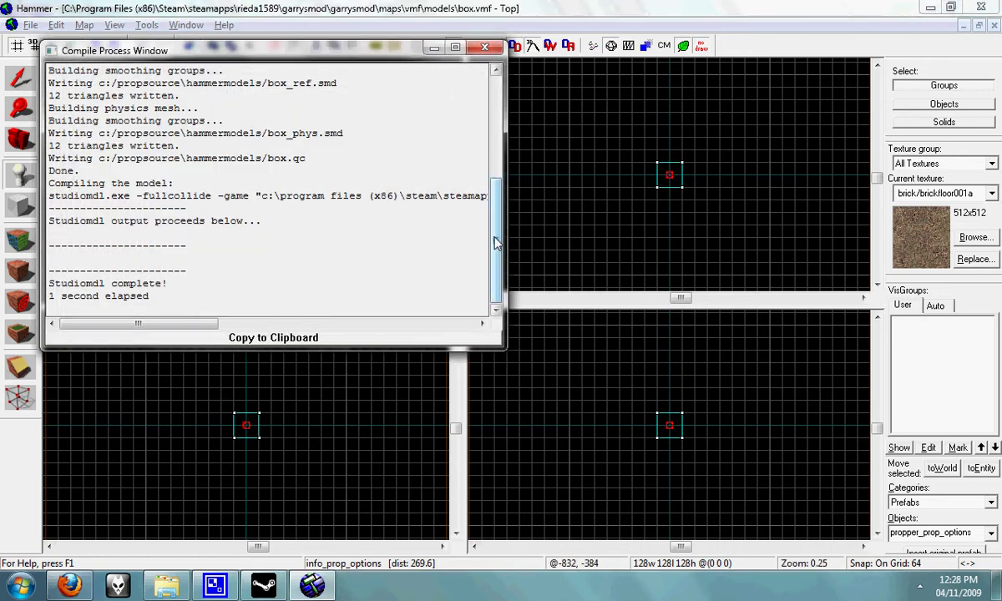
pyautogui.moveTo(495, 242); pyautogui.dragTo(498, 116)
pyautogui.scroll(-5, 467, 117)
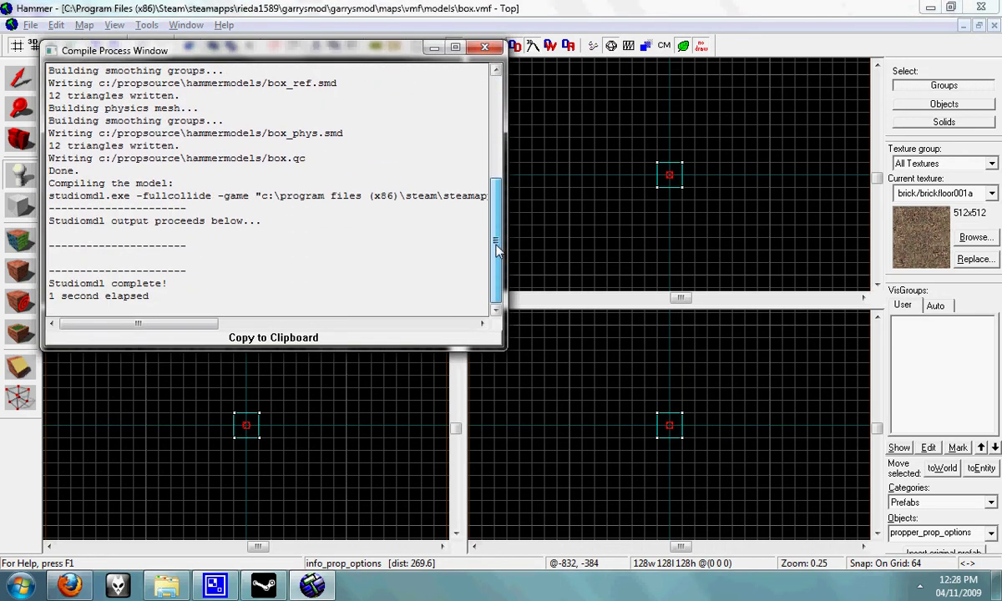
# Step: Close the compile log and confirm the six box model files in garrysmod\models\hammermodels
pyautogui.click(484, 47)
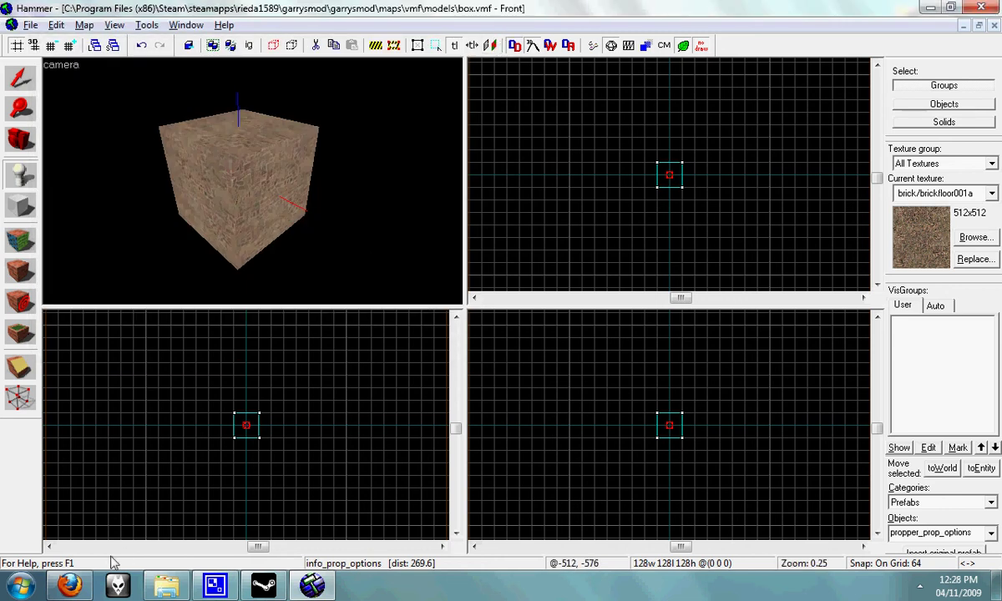
pyautogui.click(166, 585)
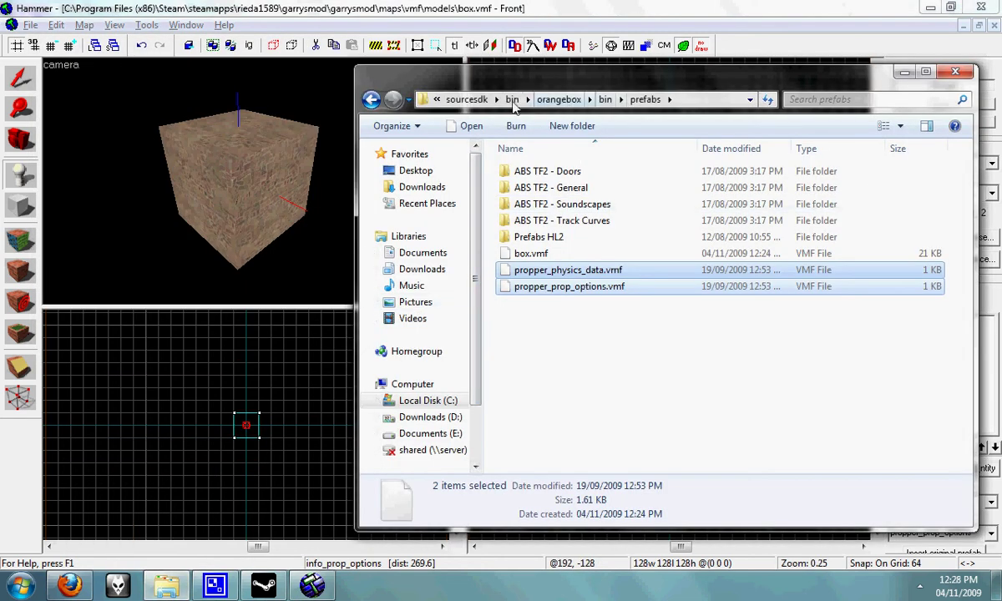
pyautogui.click(464, 99)
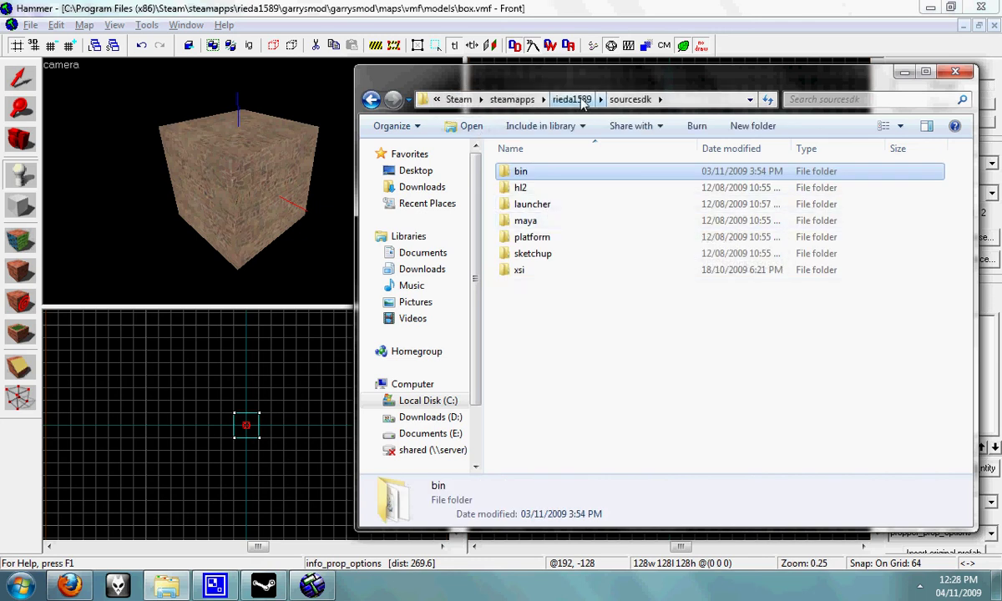
pyautogui.click(571, 99)
pyautogui.doubleClick(541, 204)
pyautogui.doubleClick(541, 189)
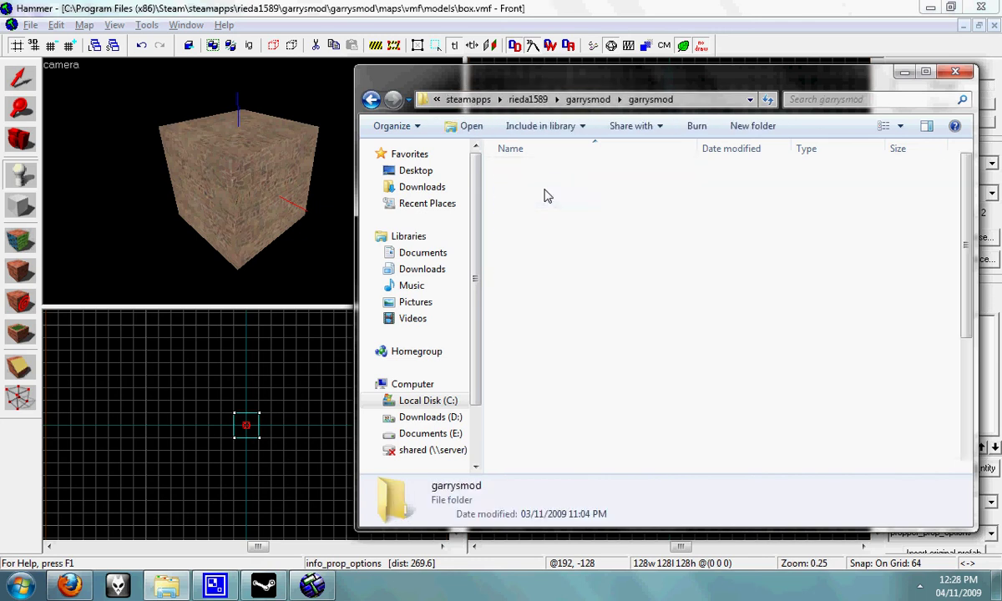
pyautogui.doubleClick(543, 384)
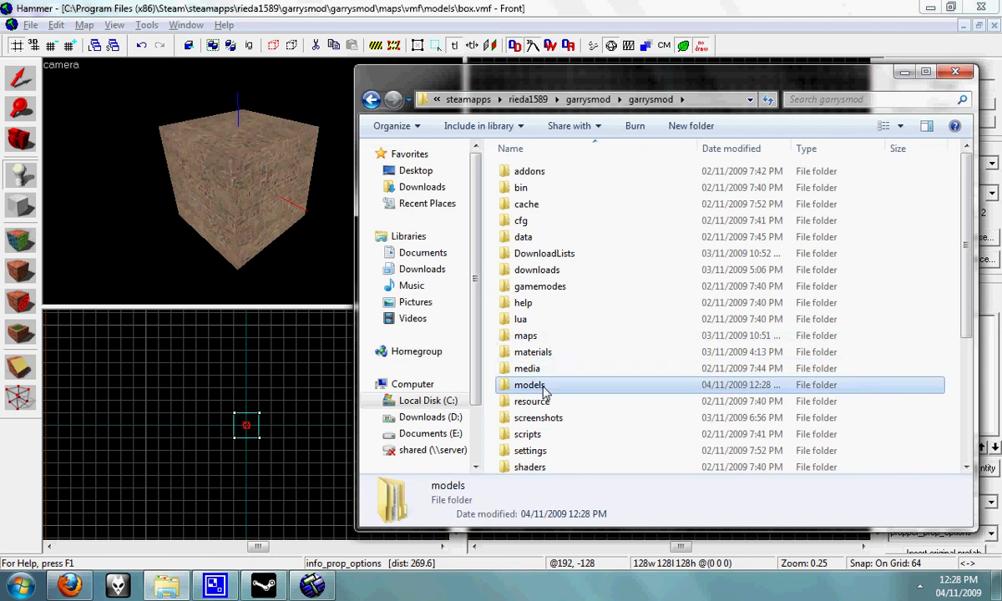
pyautogui.doubleClick(543, 190)
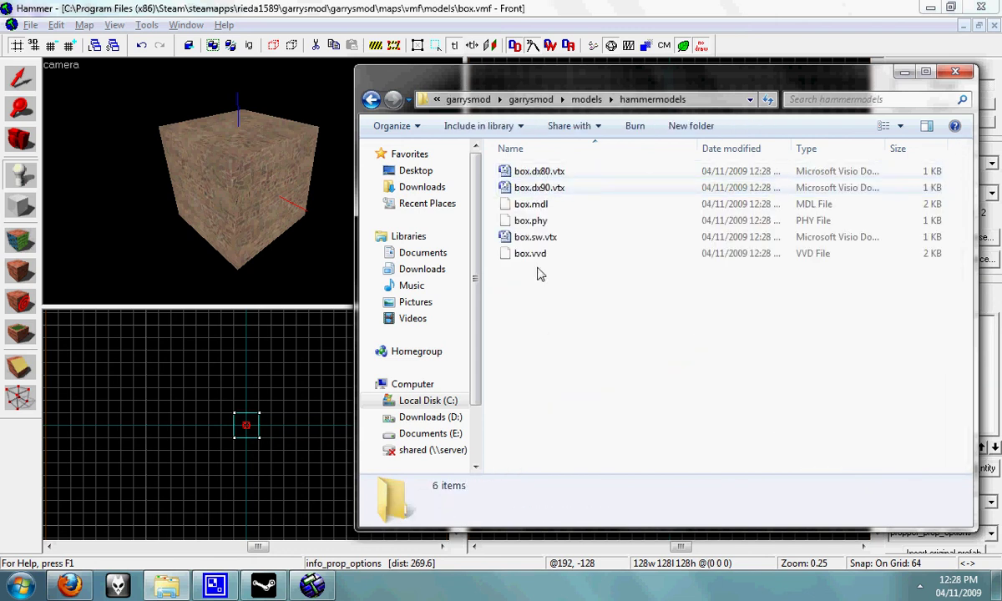
pyautogui.moveTo(494, 154); pyautogui.dragTo(551, 289)
# Step: Open brickfloor001a.vmt from garrysmod\materials\models\hammermodels\box in Notepad
pyautogui.press('BackSpace')
pyautogui.press('BackSpace')
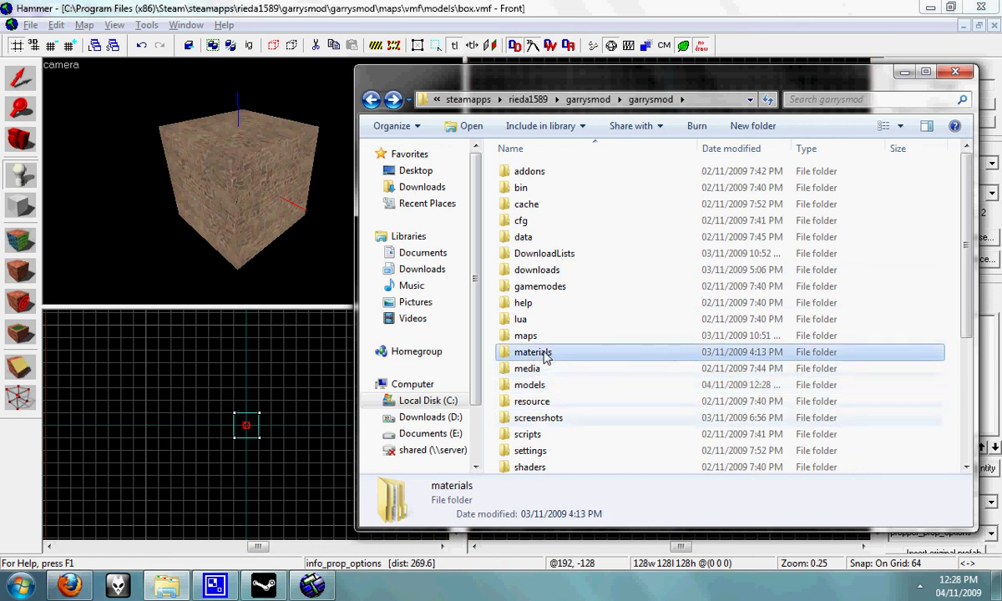
pyautogui.doubleClick(533, 352)
pyautogui.doubleClick(533, 187)
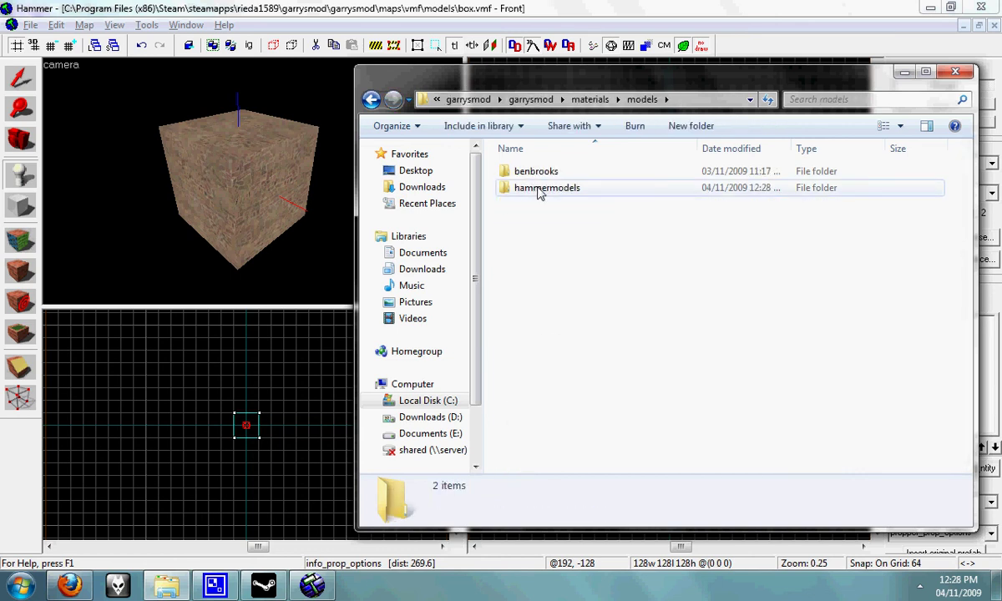
pyautogui.doubleClick(538, 191)
pyautogui.doubleClick(530, 173)
pyautogui.click(555, 173)
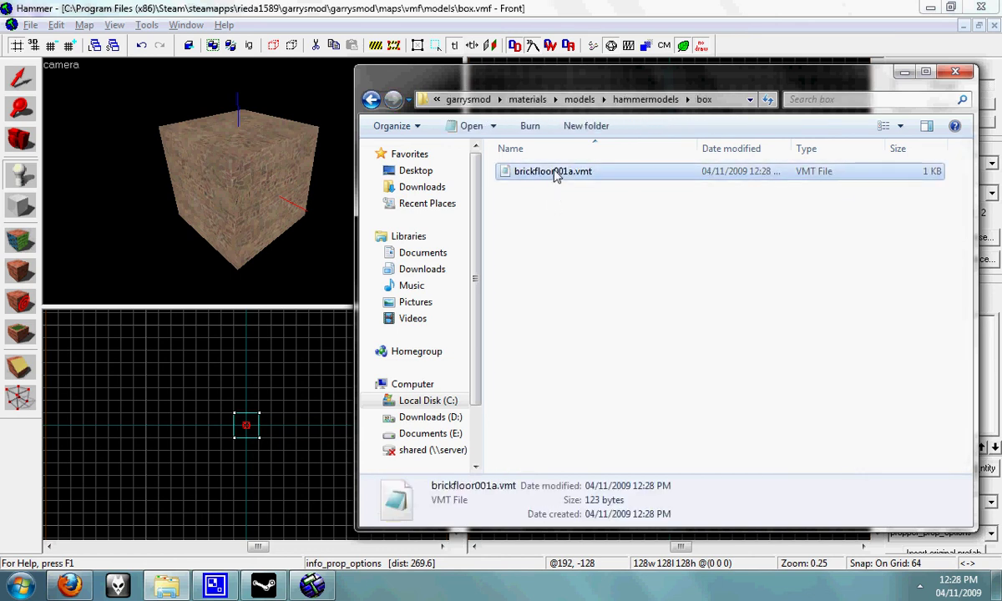
pyautogui.doubleClick(555, 173)
# Step: Check the material's brick surfaceprop, then close Notepad and the Explorer window
pyautogui.click(709, 440)
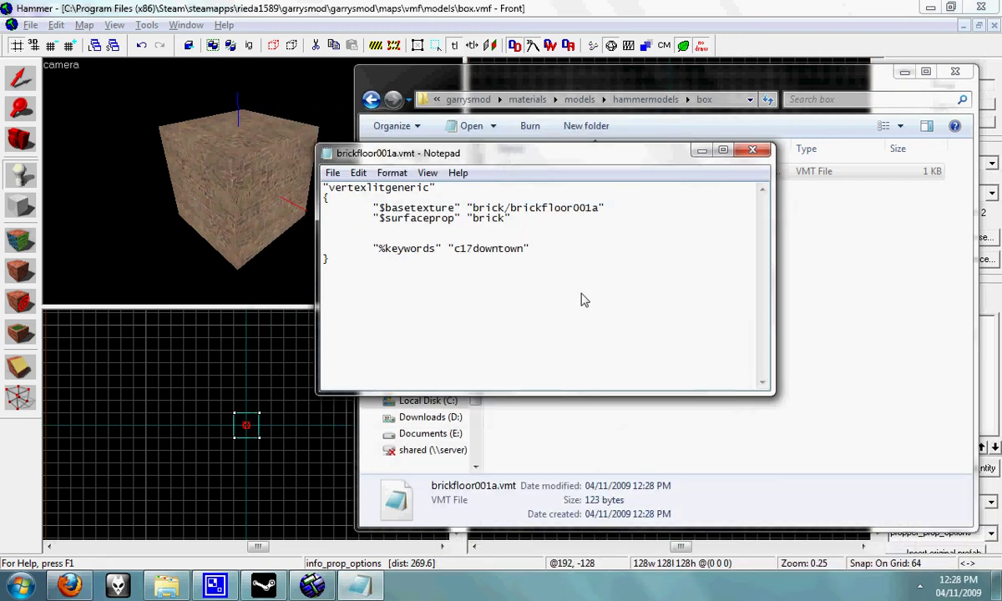
pyautogui.hotkey('ctrl', 'a')
pyautogui.click(693, 201)
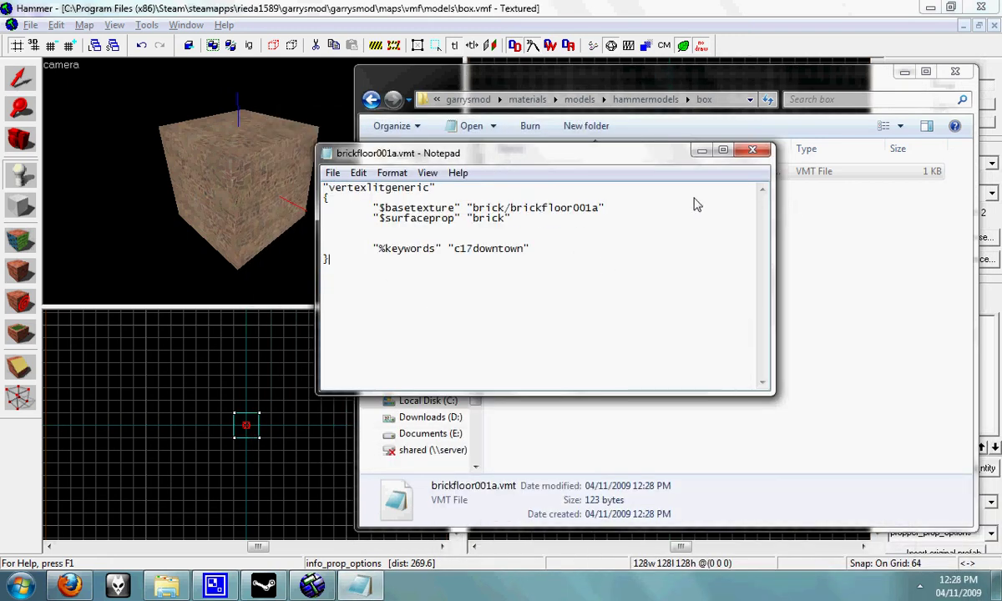
pyautogui.click(770, 152)
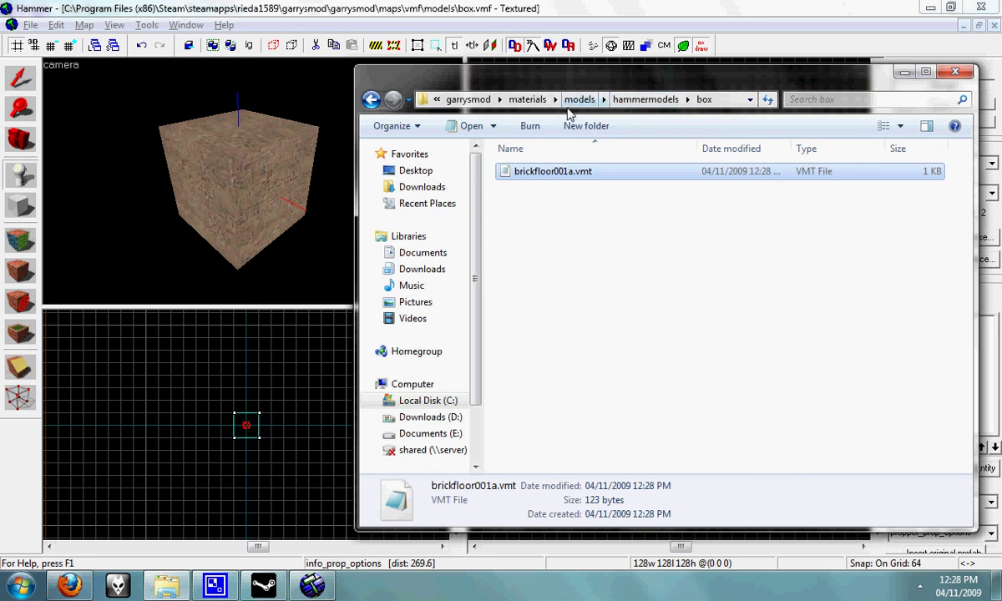
pyautogui.click(526, 100)
pyautogui.click(586, 261)
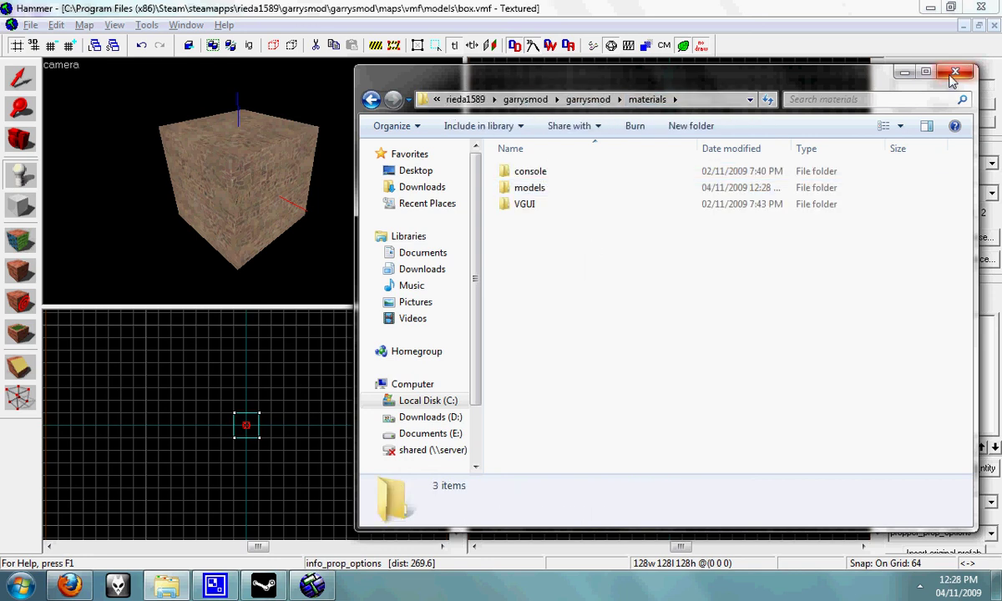
pyautogui.click(954, 73)
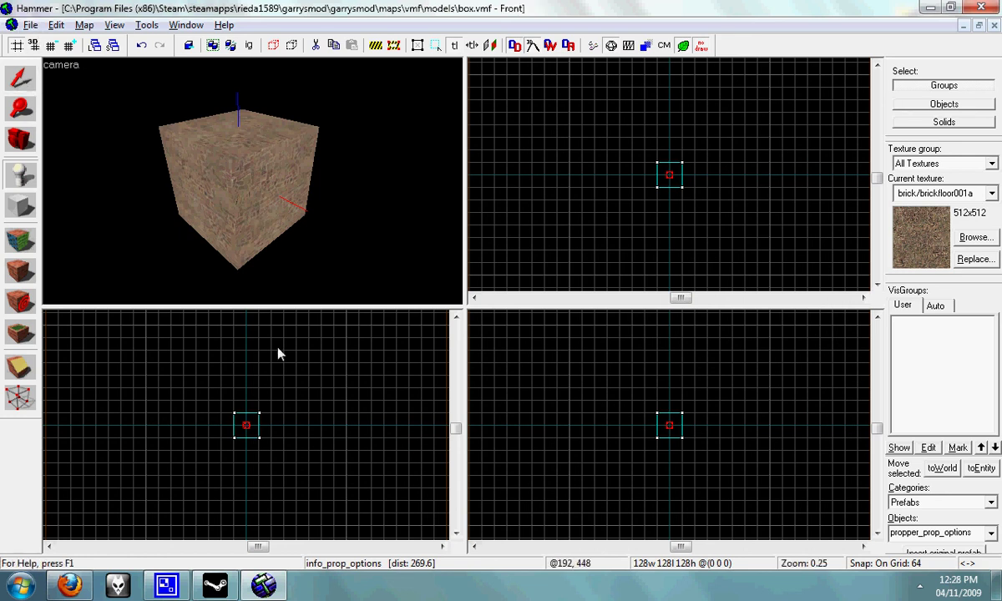
pyautogui.moveTo(278, 591)
pyautogui.moveTo(208, 589)
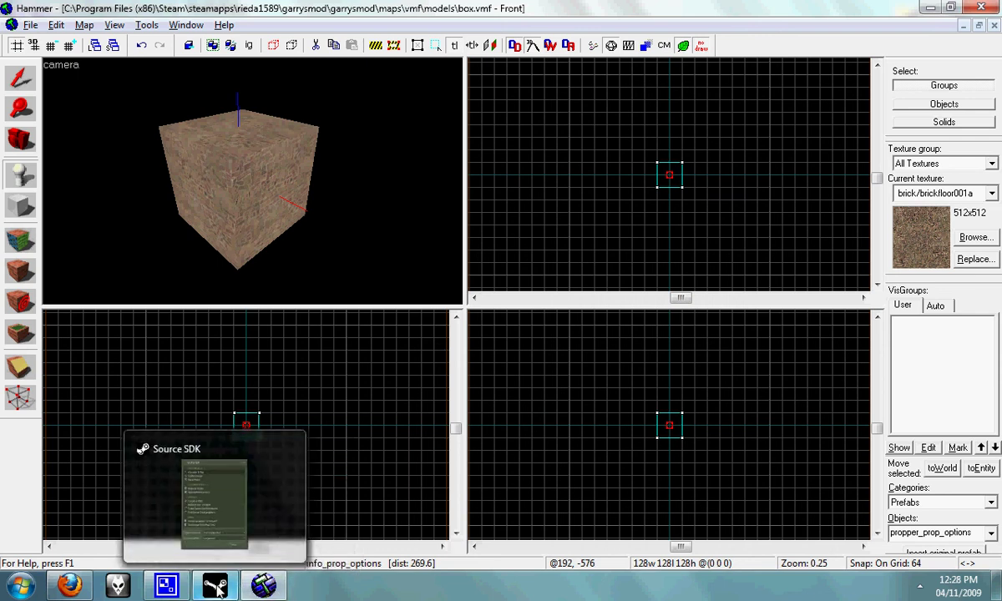